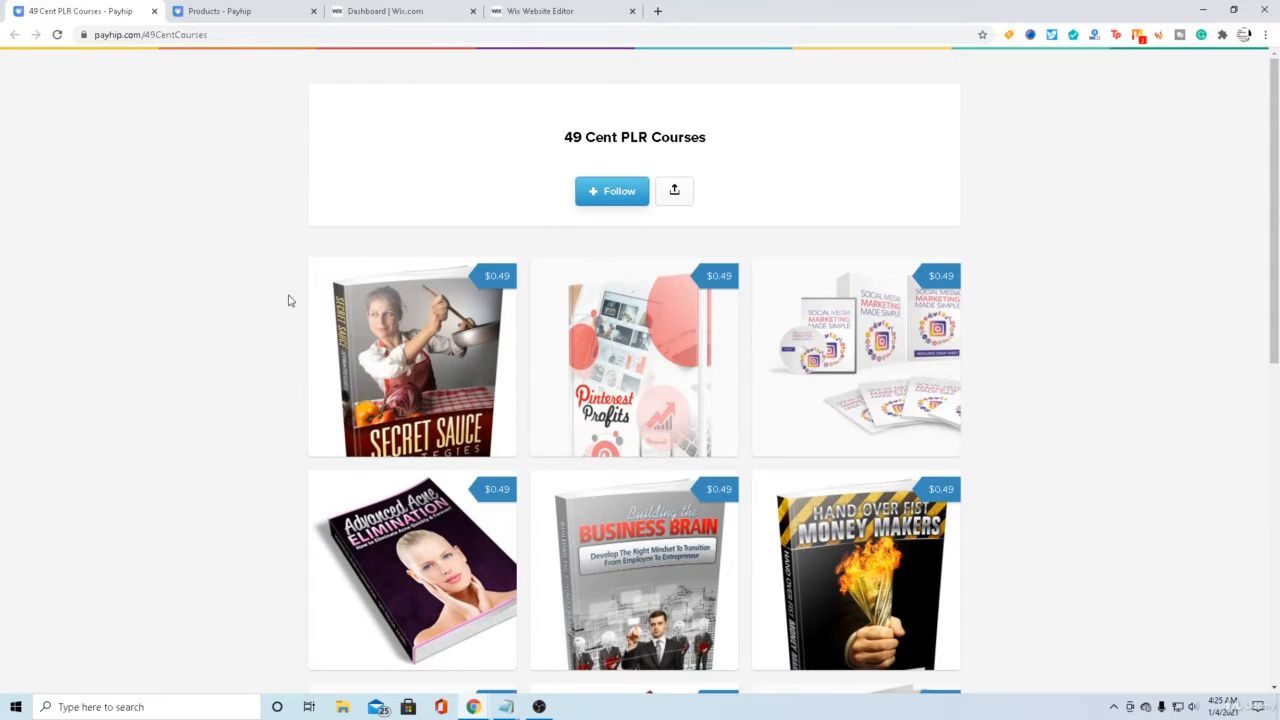
# Switch from the Payhip store to the Wix dashboard and open My Site for editing.
pyautogui.click(225, 12)
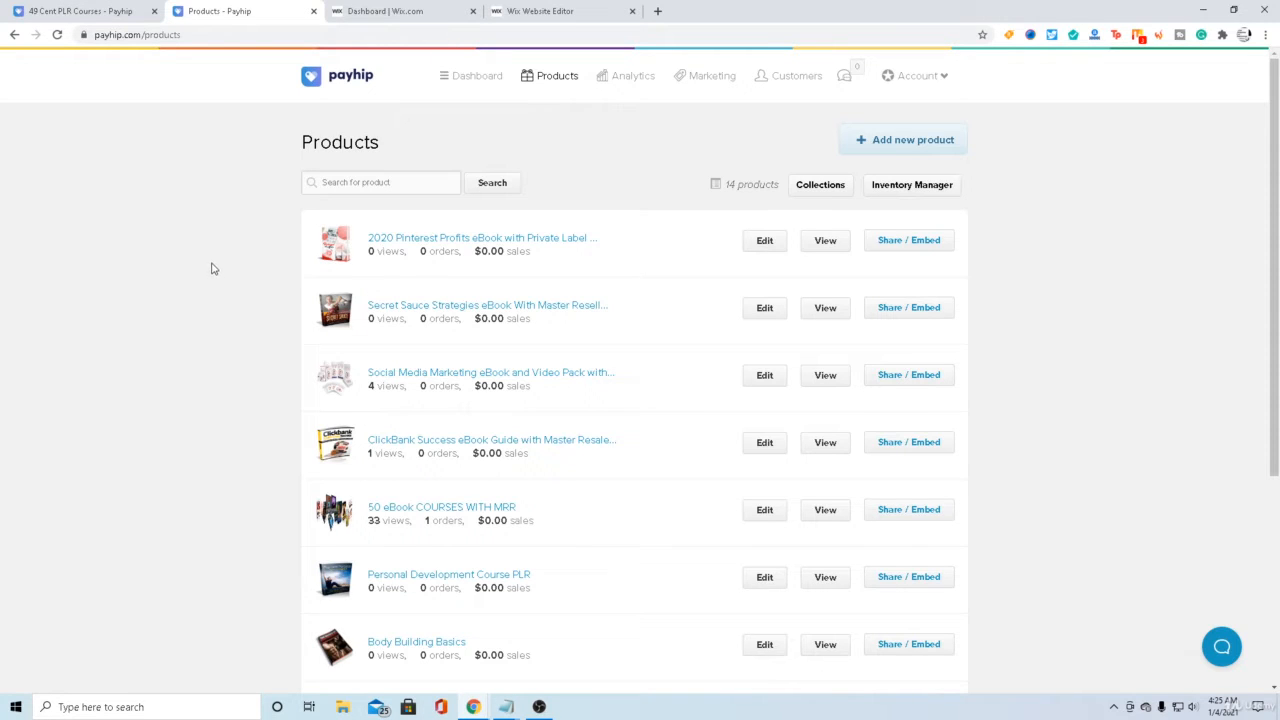
pyautogui.click(385, 12)
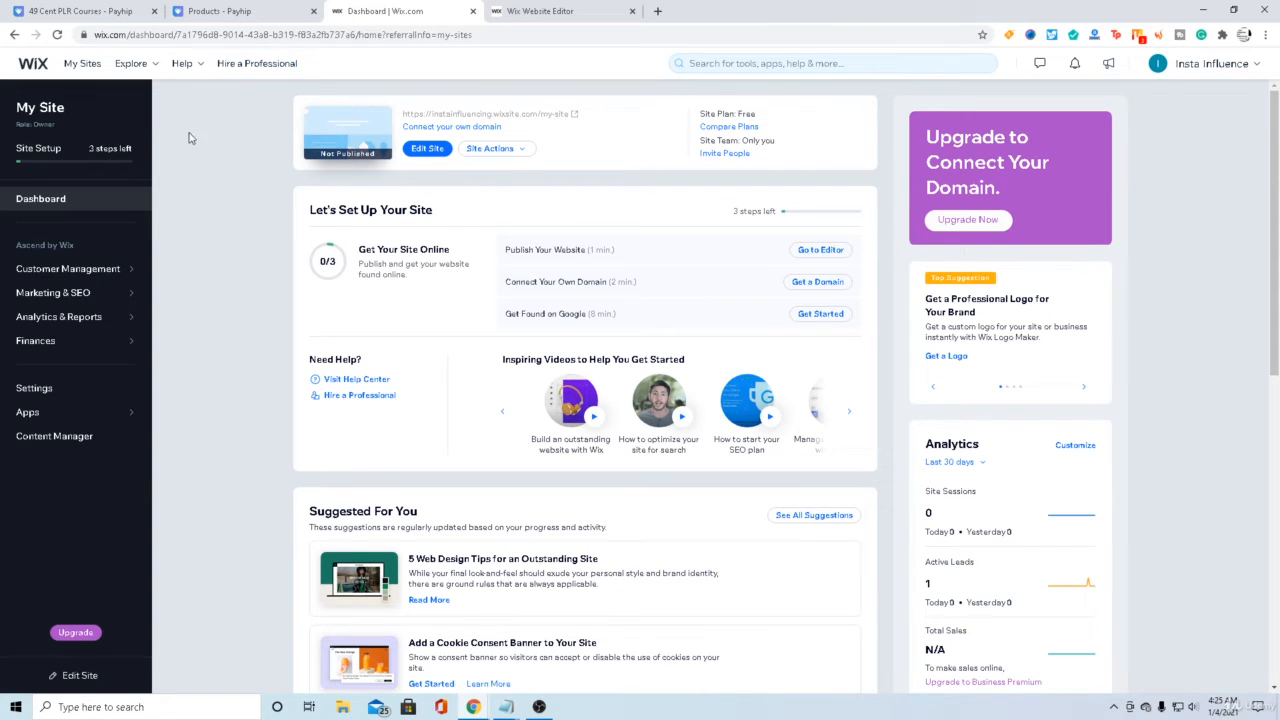
pyautogui.click(425, 150)
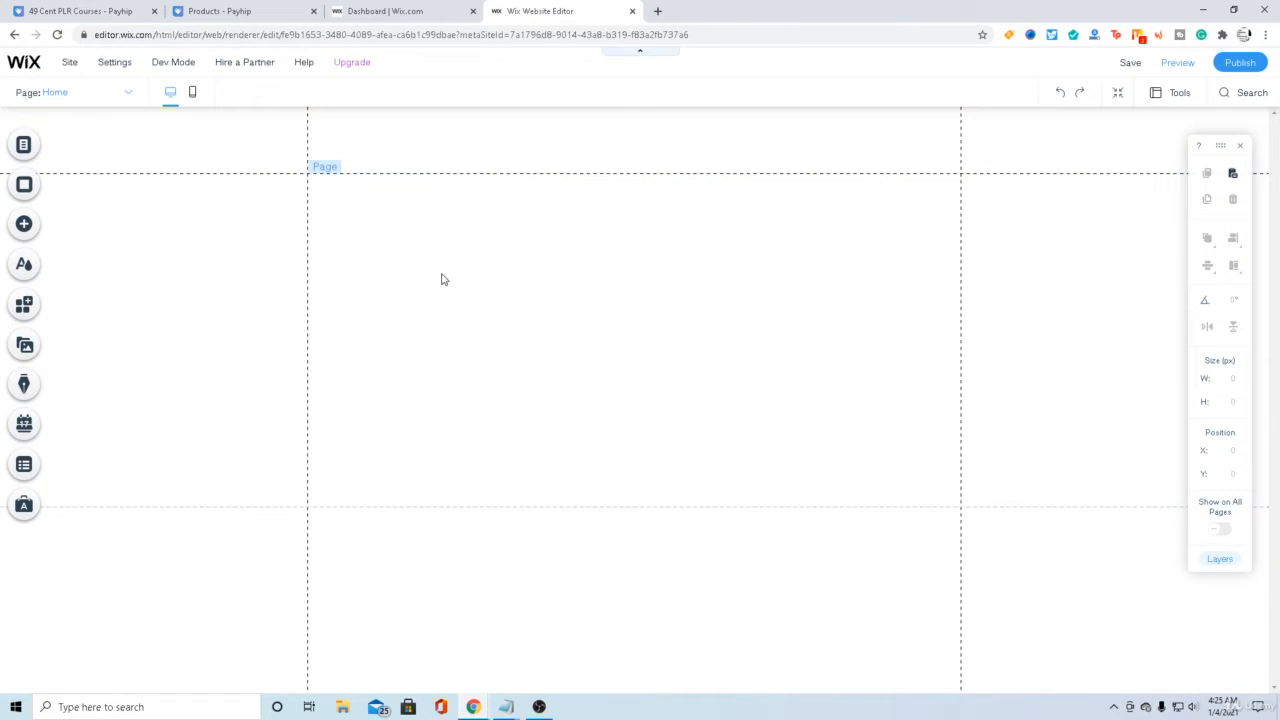
# Add an Embed a Site element to the blank Home page.
pyautogui.click(25, 226)
pyautogui.moveTo(85, 195)
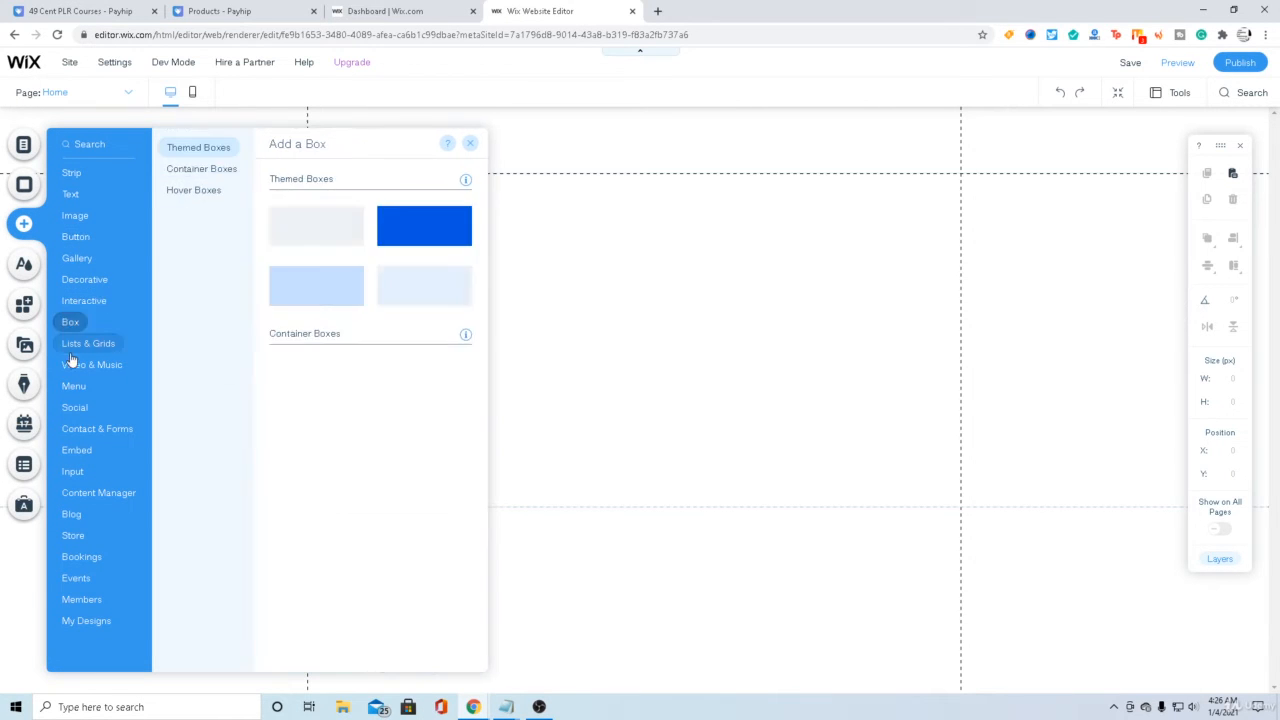
pyautogui.moveTo(76, 457)
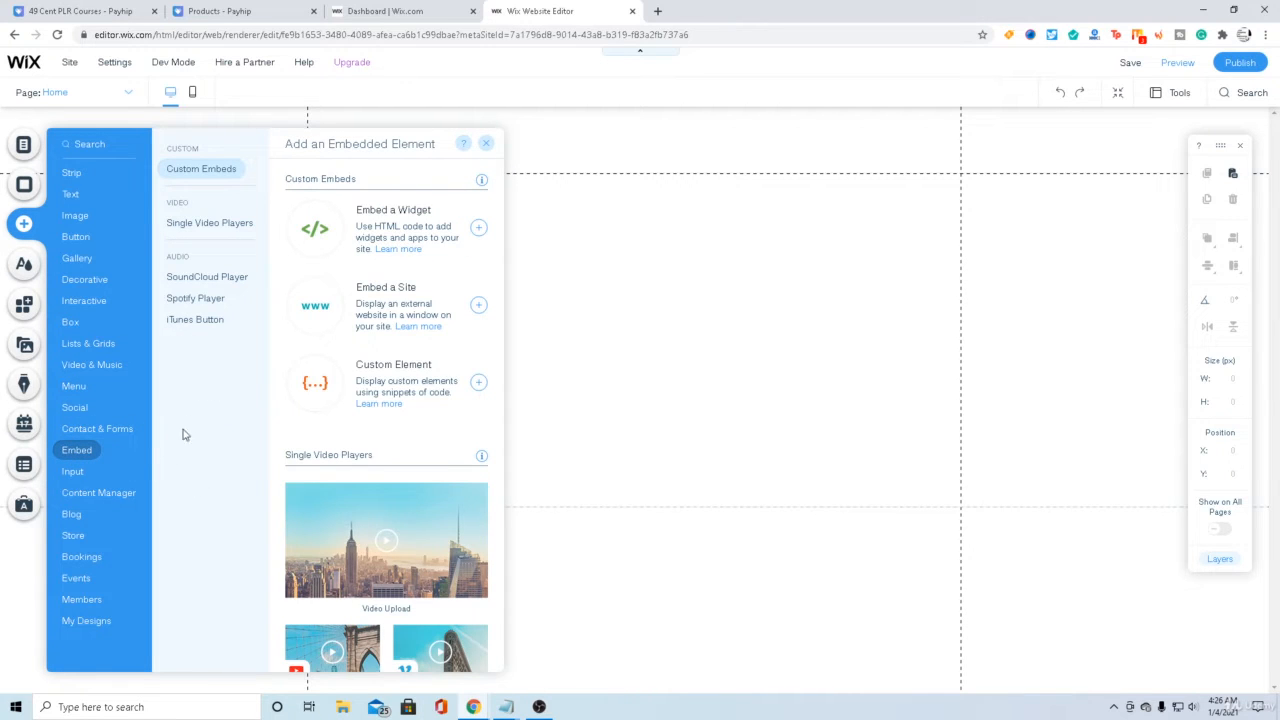
pyautogui.click(479, 310)
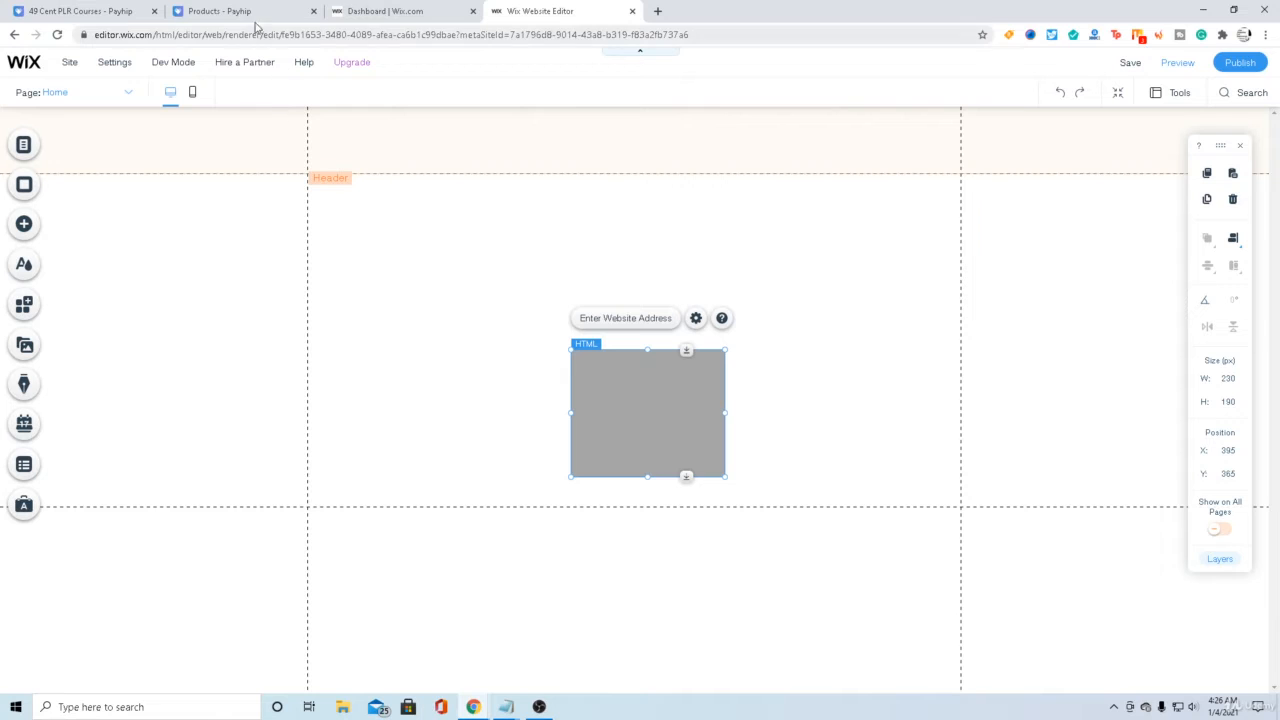
# In Payhip's product list, copy the Embed Page code of the Social Media Marketing eBook and Video Pack product.
pyautogui.click(115, 14)
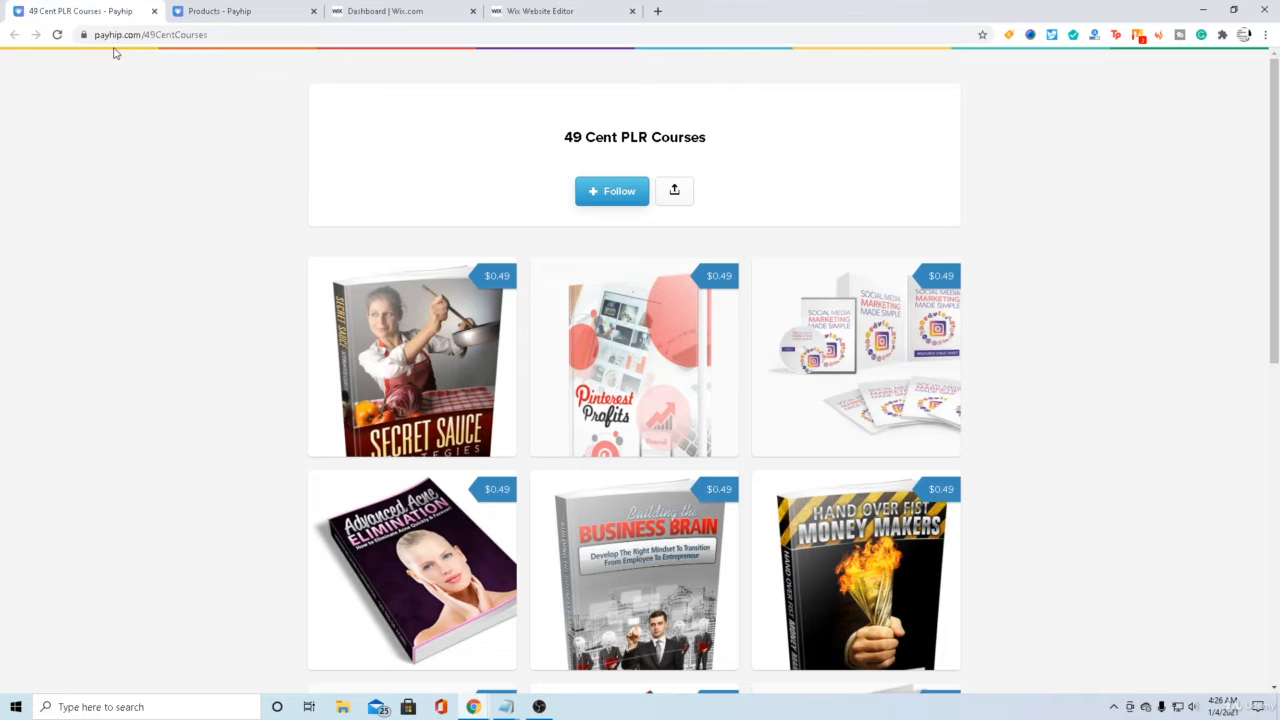
pyautogui.click(243, 13)
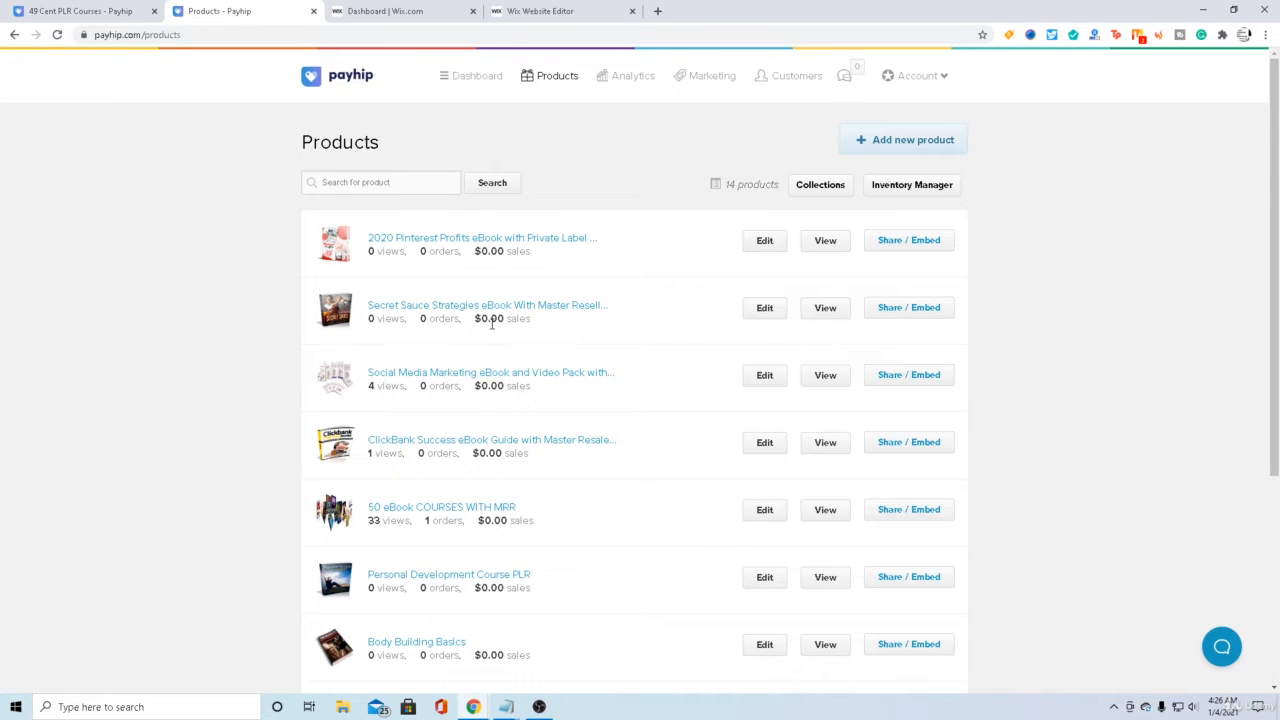
pyautogui.scroll(-2, 492, 322)
pyautogui.scroll(1, 489, 340)
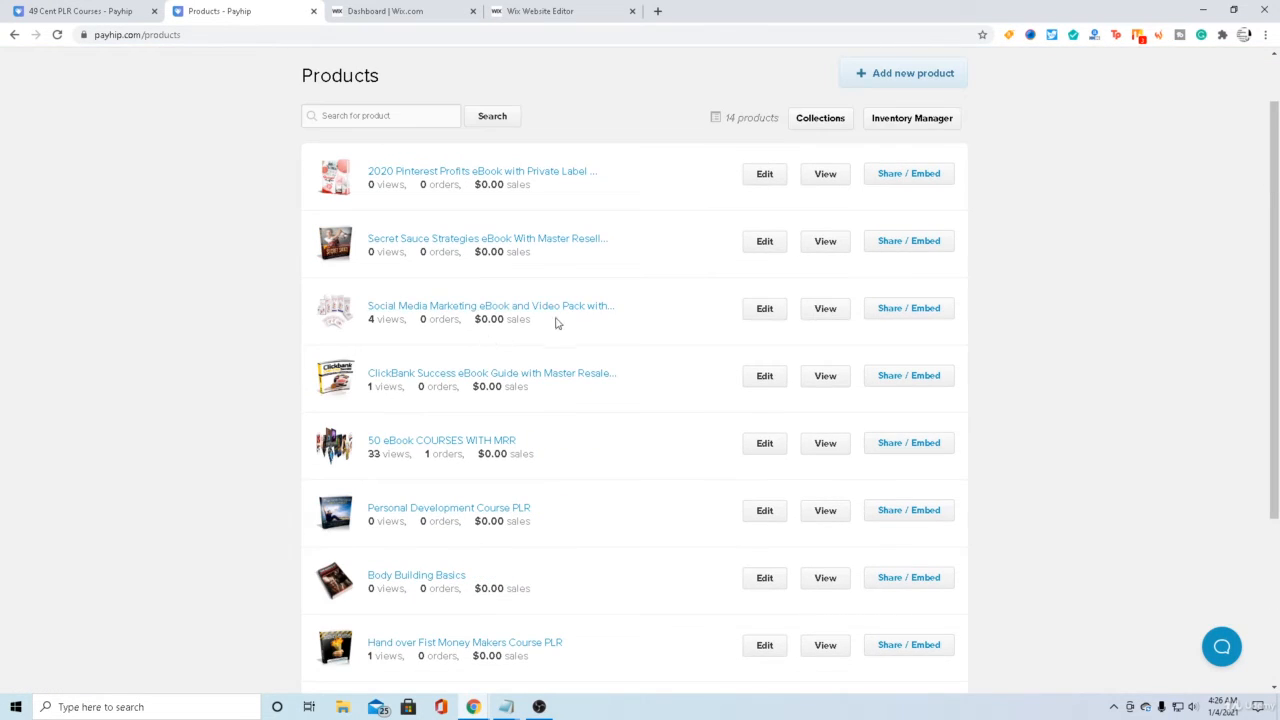
pyautogui.click(901, 312)
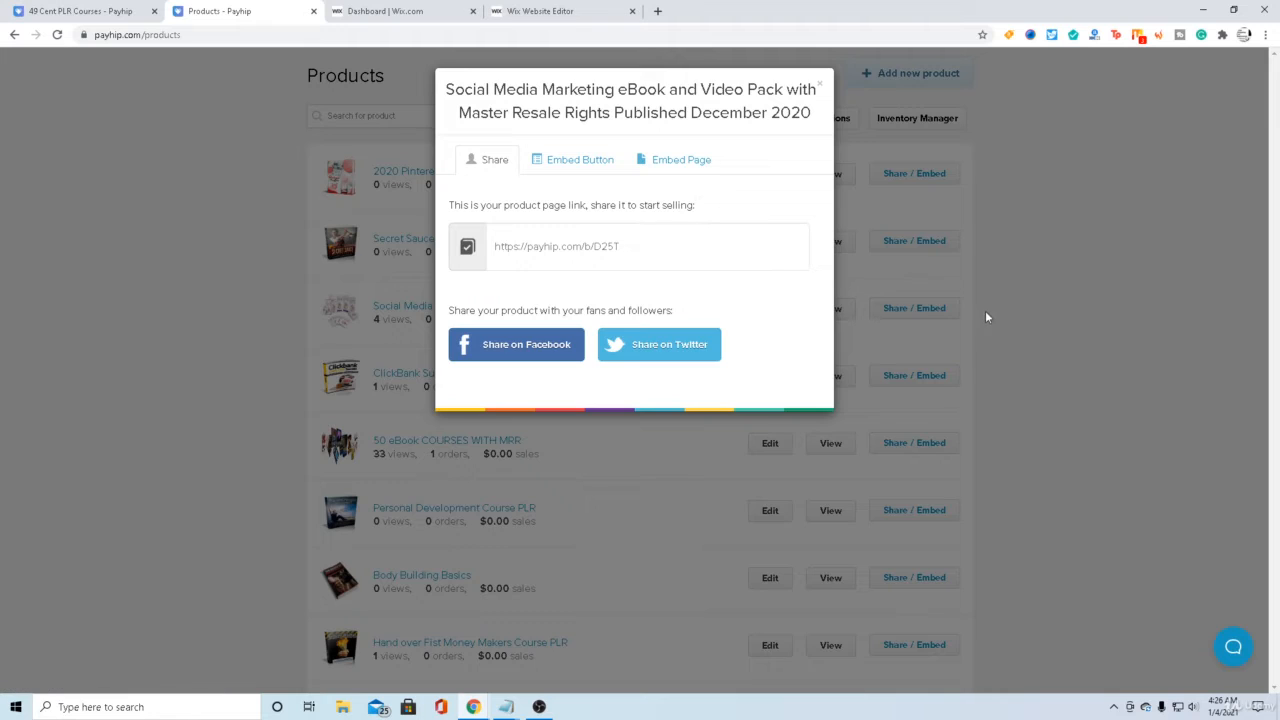
pyautogui.click(669, 167)
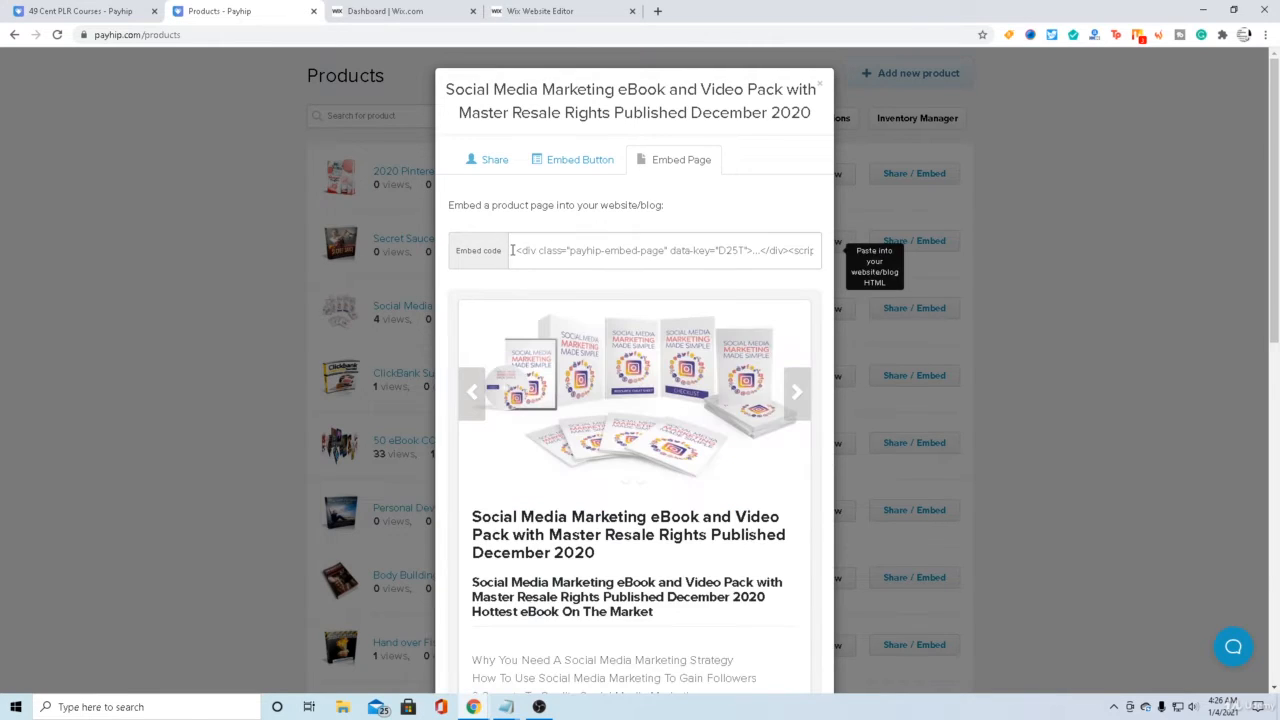
pyautogui.moveTo(512, 250); pyautogui.dragTo(698, 251)
pyautogui.rightClick(698, 251)
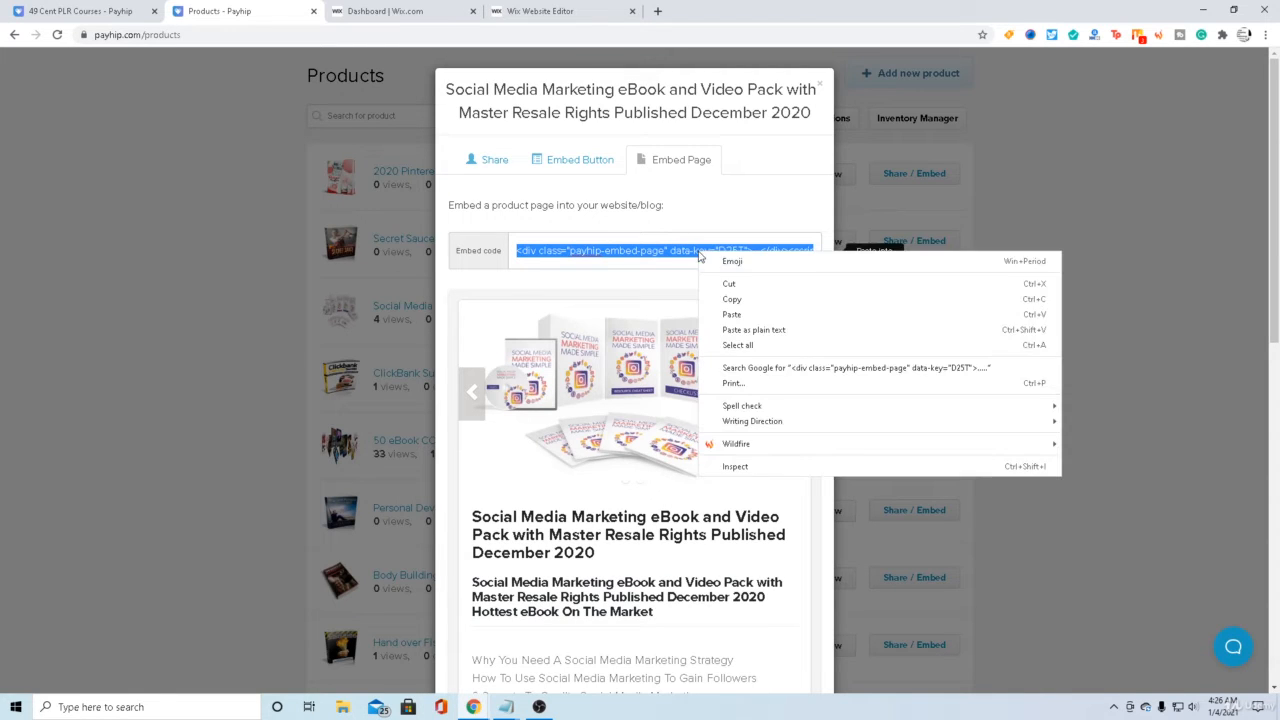
pyautogui.click(732, 299)
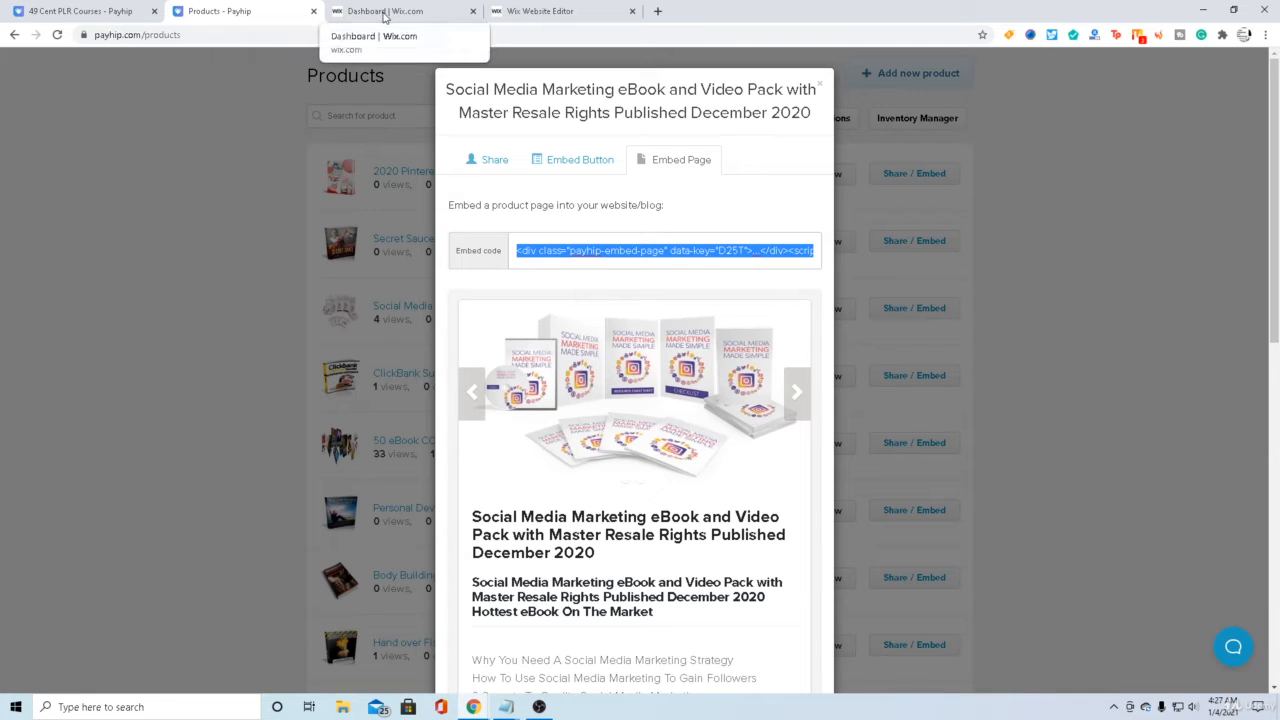
# In the Wix editor, set the HTML element to embed Code and delete the placeholder comment from its code box.
pyautogui.click(566, 13)
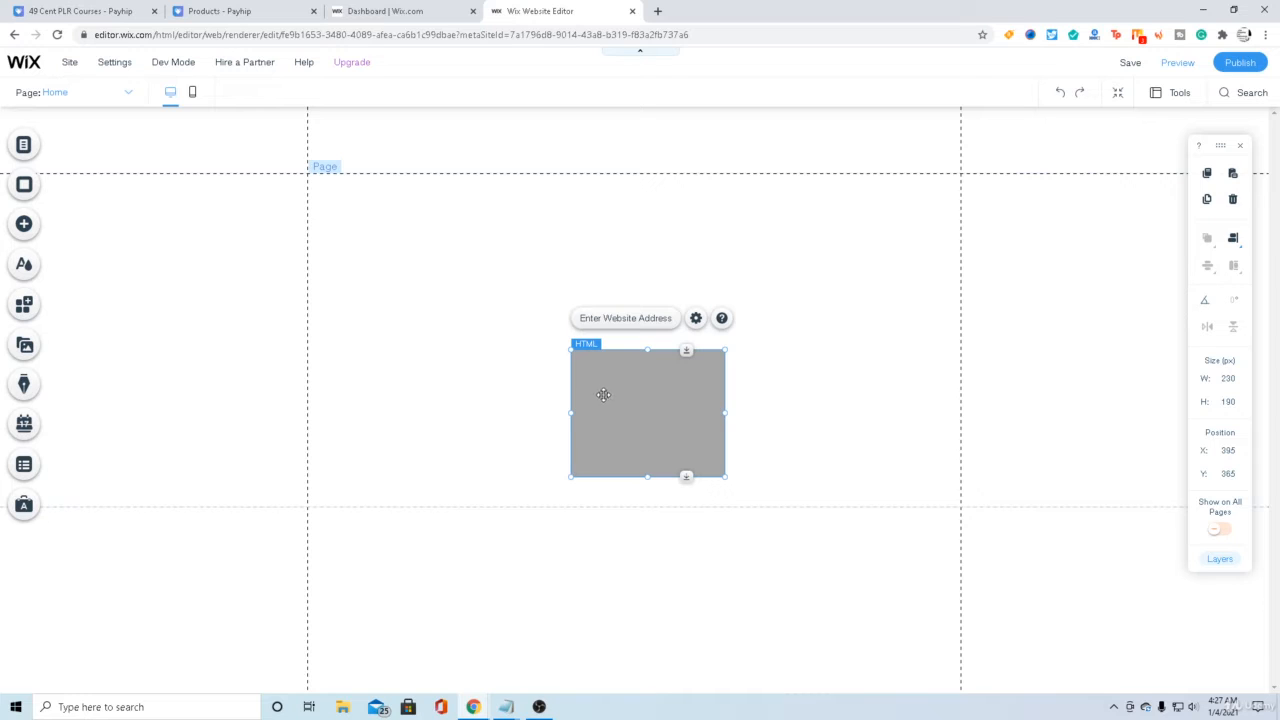
pyautogui.click(613, 326)
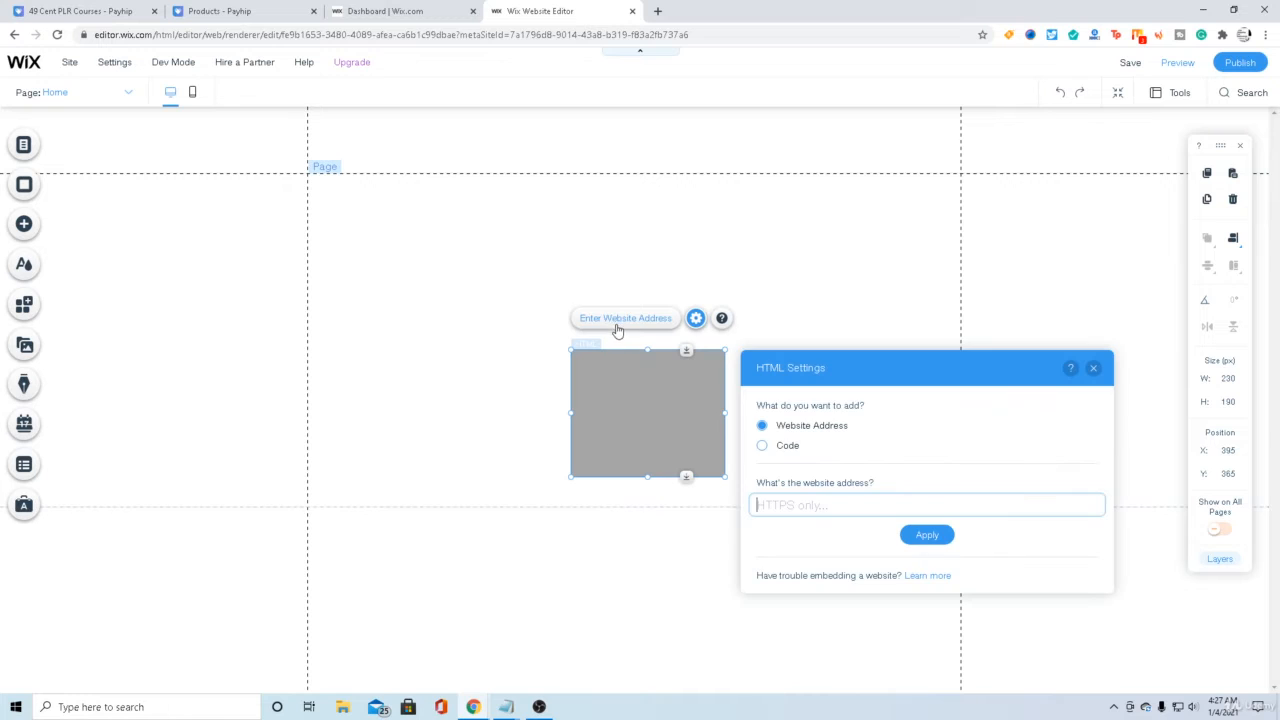
pyautogui.click(763, 447)
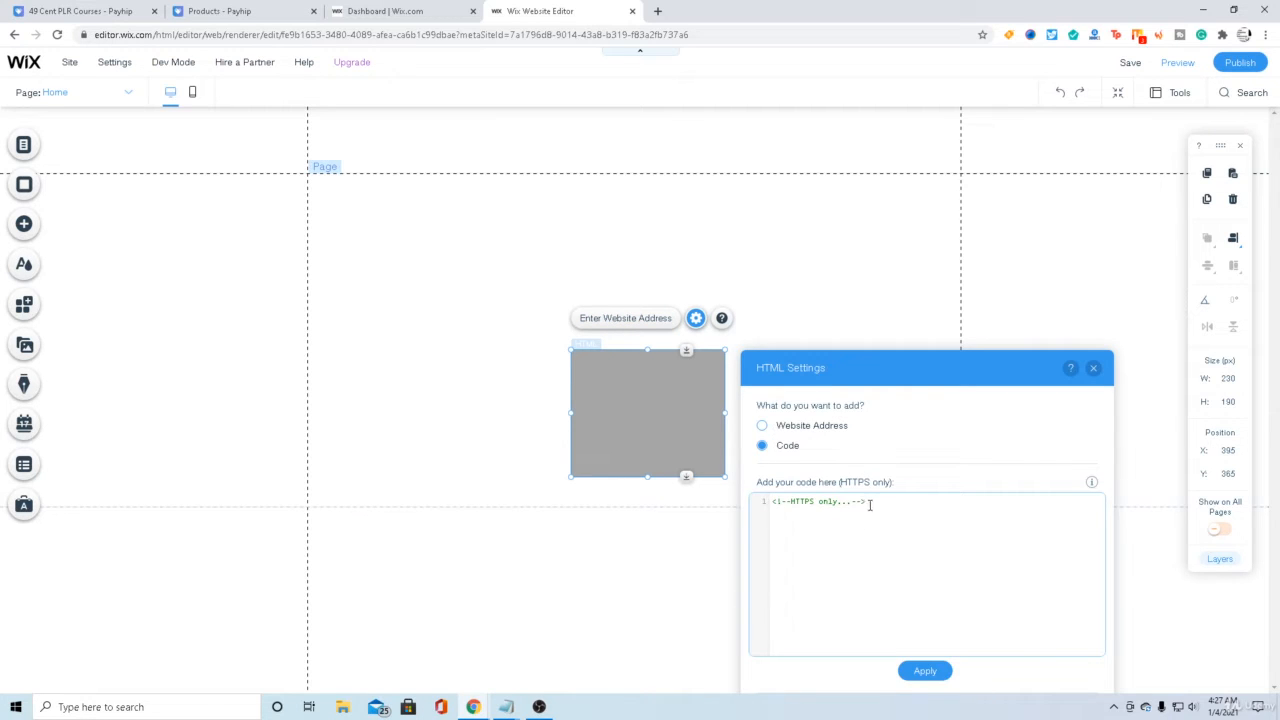
pyautogui.moveTo(872, 501); pyautogui.dragTo(760, 517)
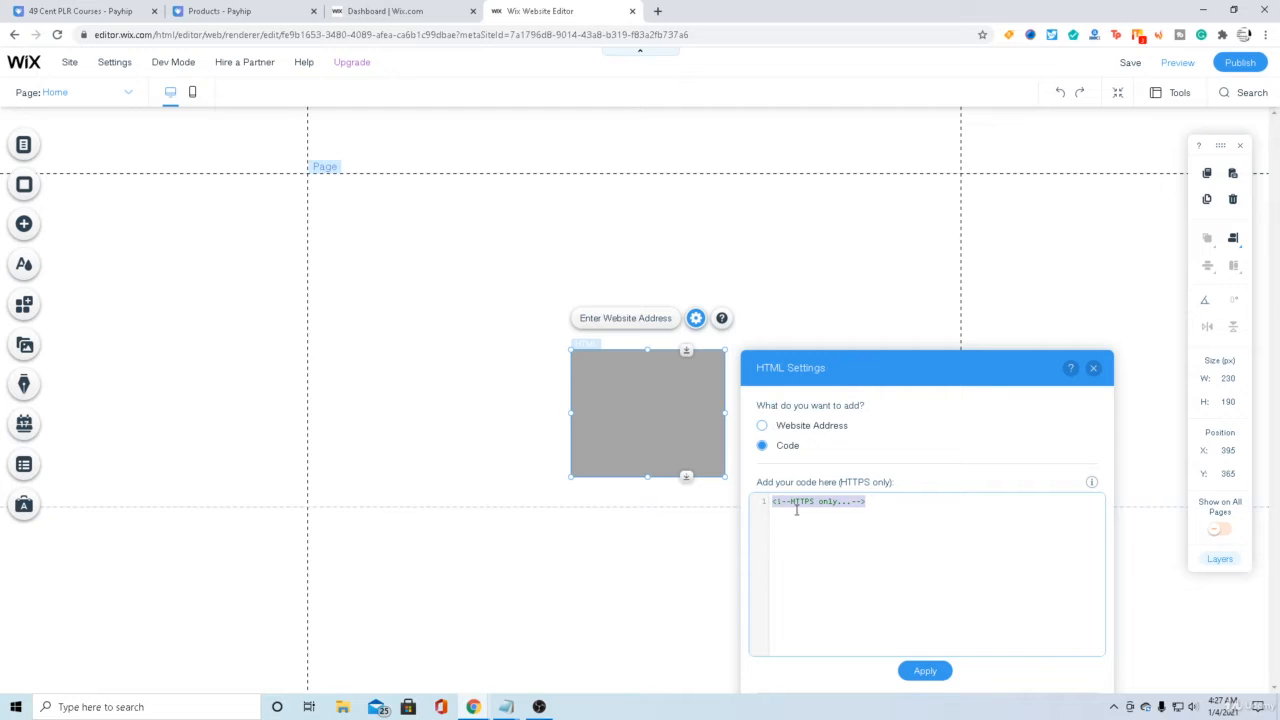
pyautogui.rightClick(798, 503)
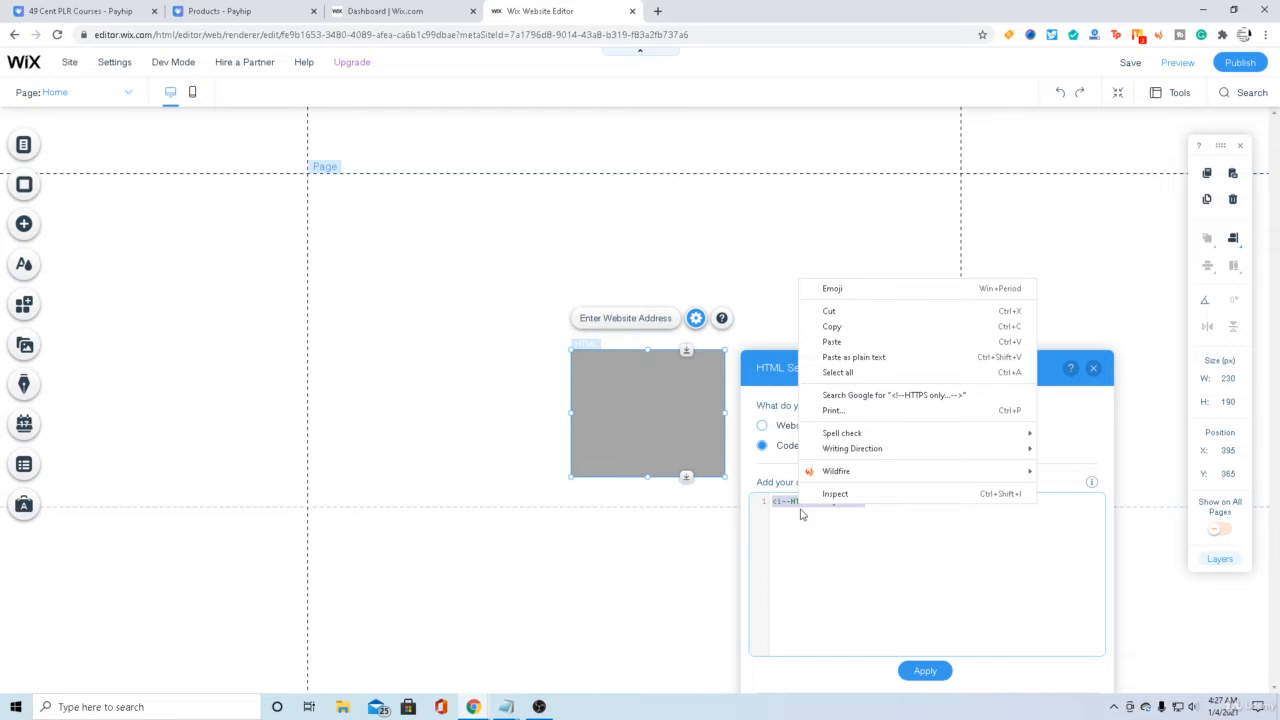
pyautogui.click(831, 329)
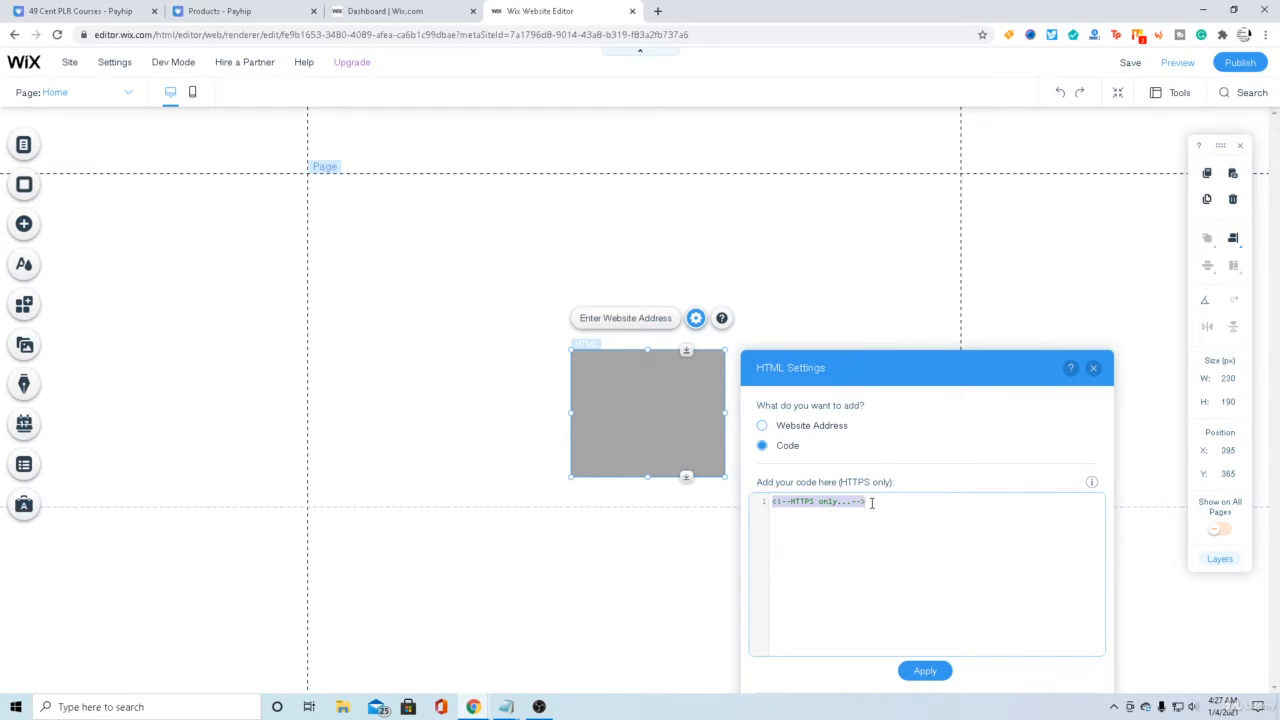
pyautogui.moveTo(872, 503); pyautogui.dragTo(771, 508)
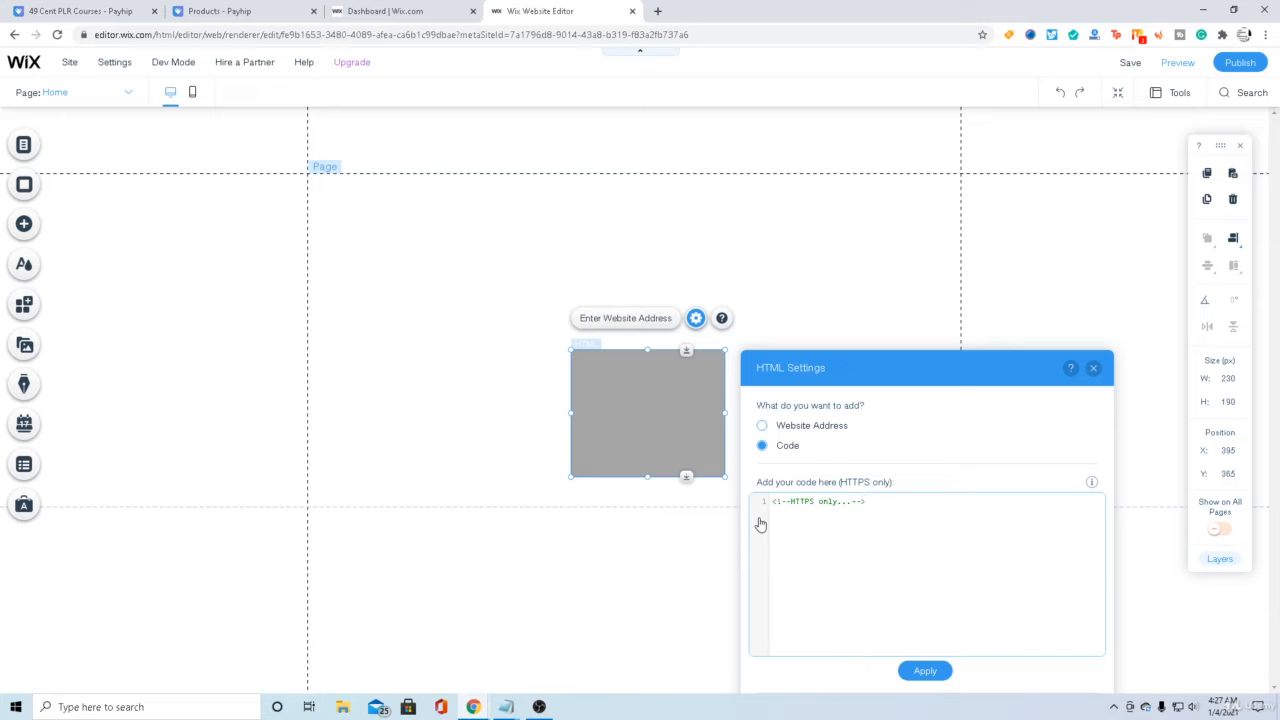
pyautogui.press('BackSpace')
# Return to Payhip and copy the product's Embed Page code again.
pyautogui.click(213, 13)
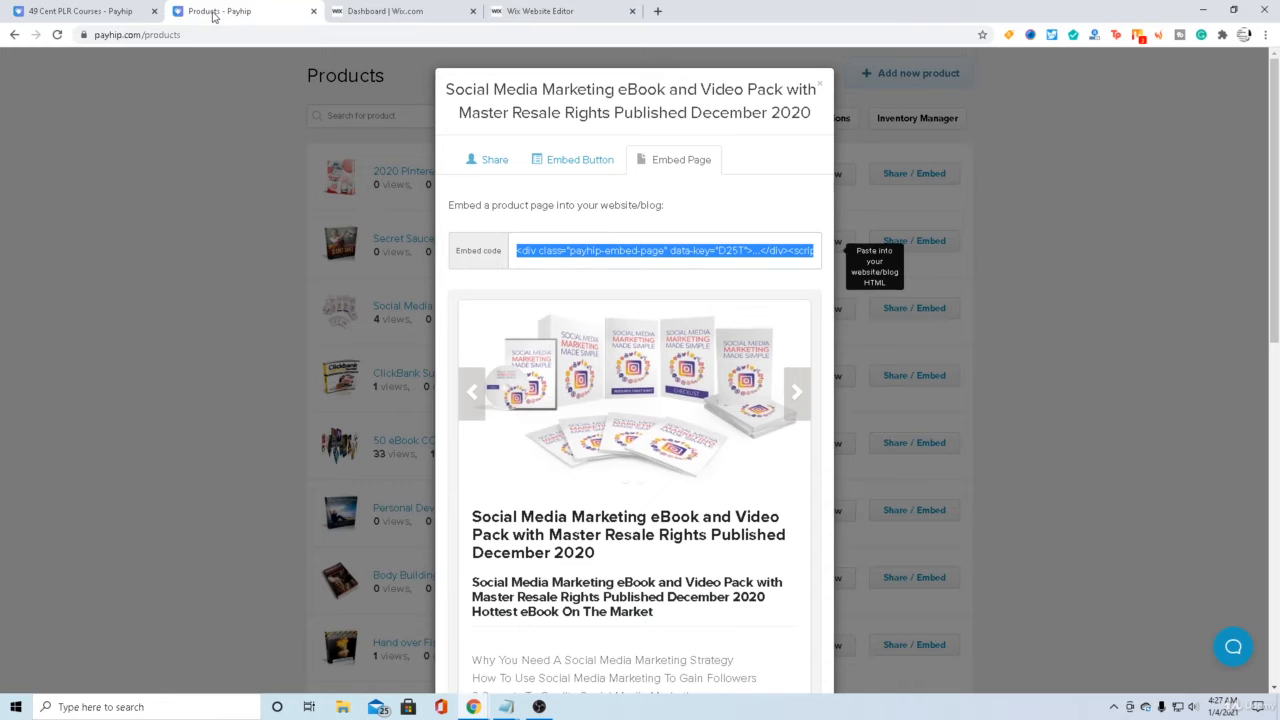
pyautogui.rightClick(549, 252)
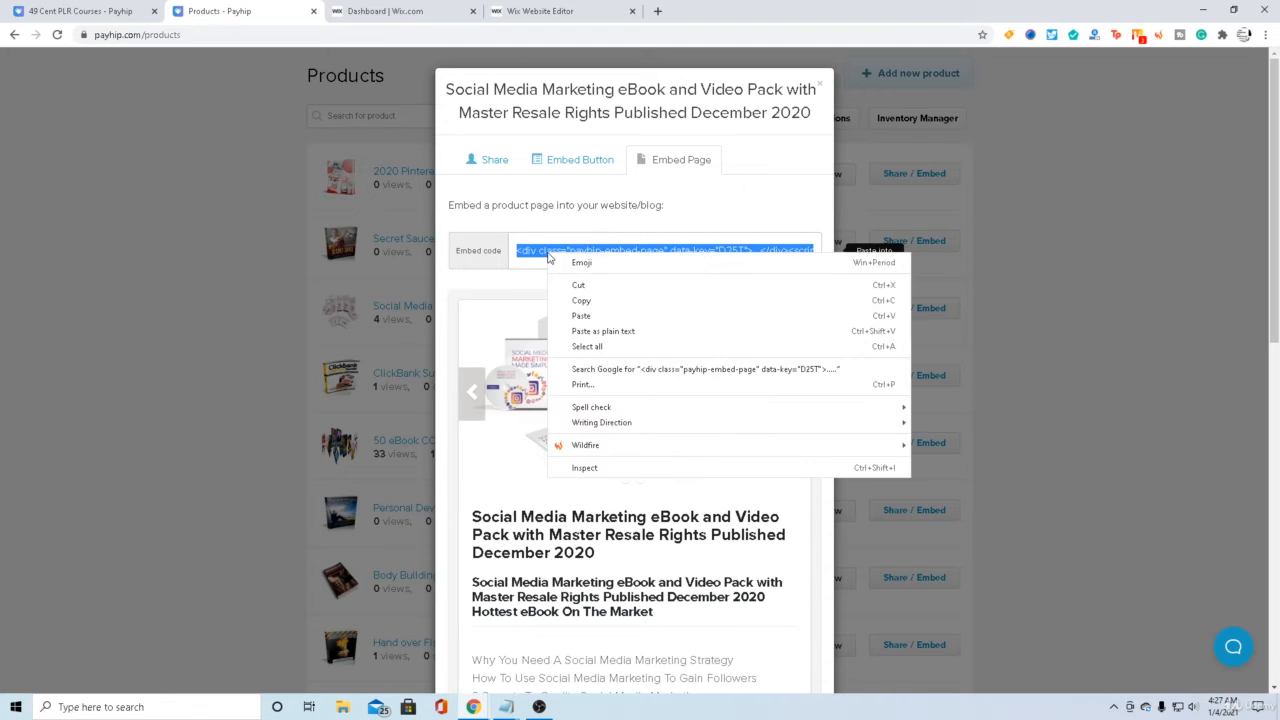
pyautogui.click(581, 300)
# Paste the Payhip embed code into the HTML element's settings in Wix, apply it and close the settings.
pyautogui.click(521, 10)
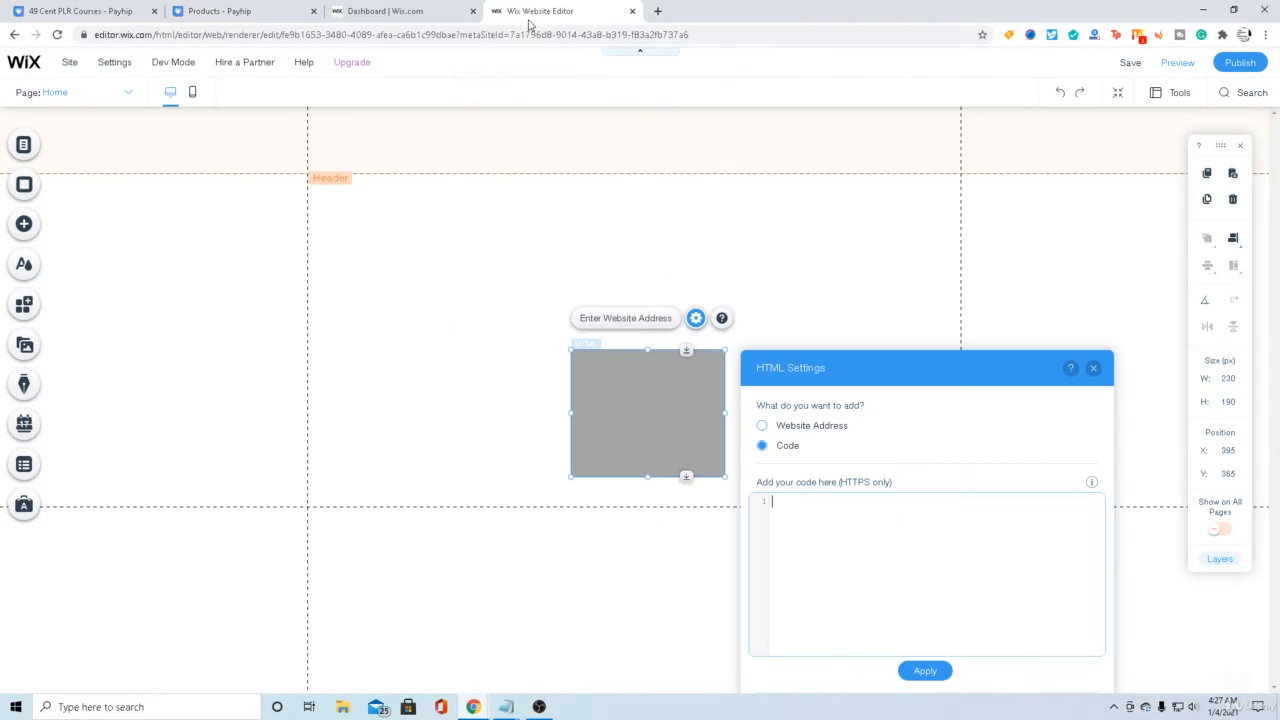
pyautogui.rightClick(783, 503)
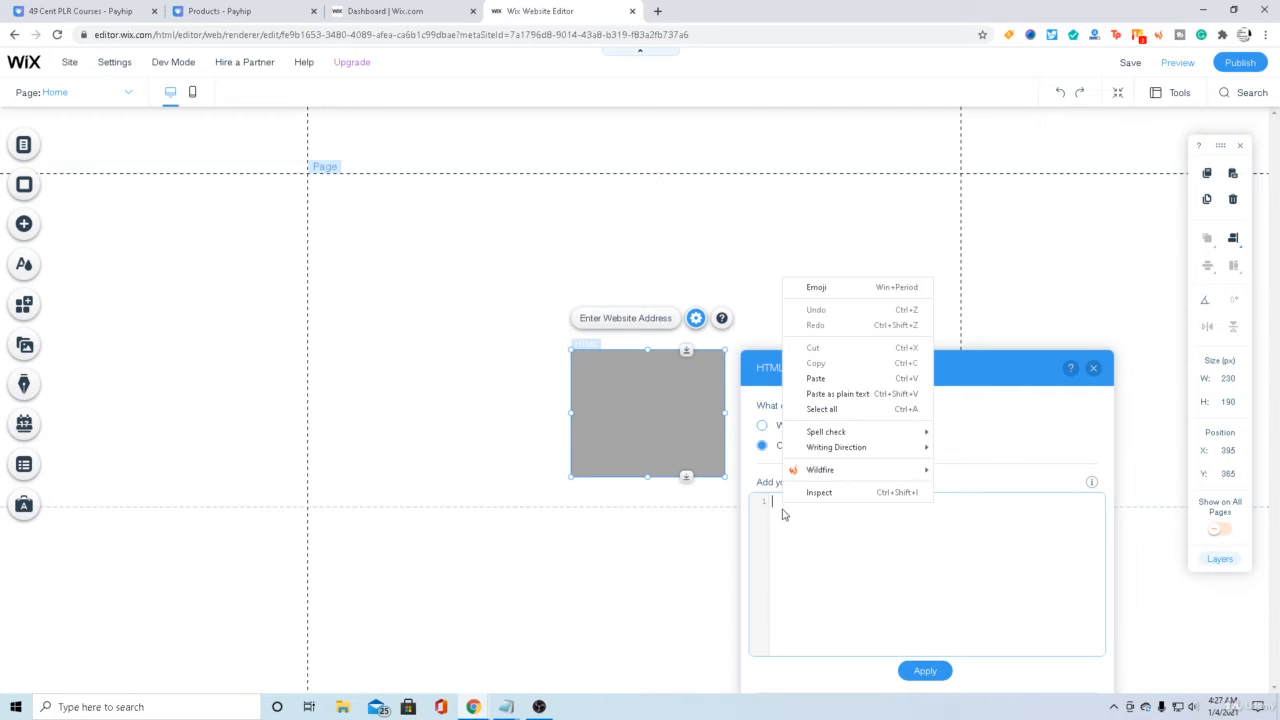
pyautogui.click(816, 381)
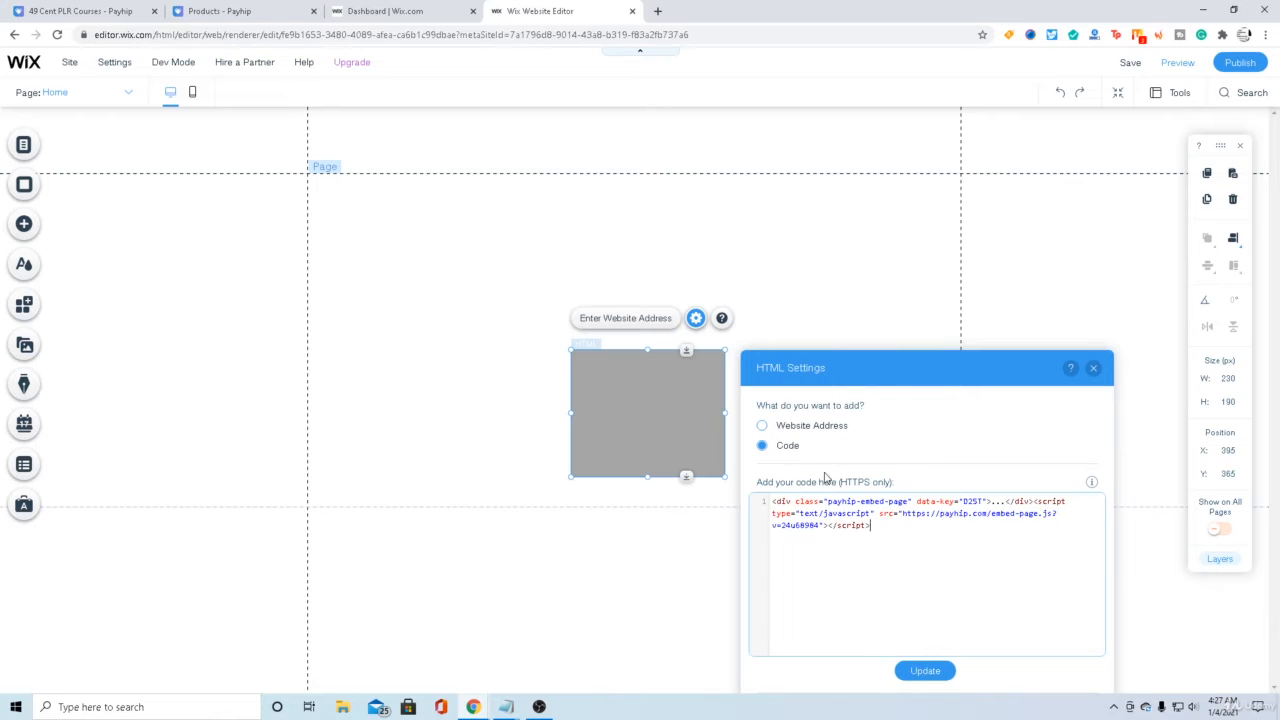
pyautogui.click(926, 671)
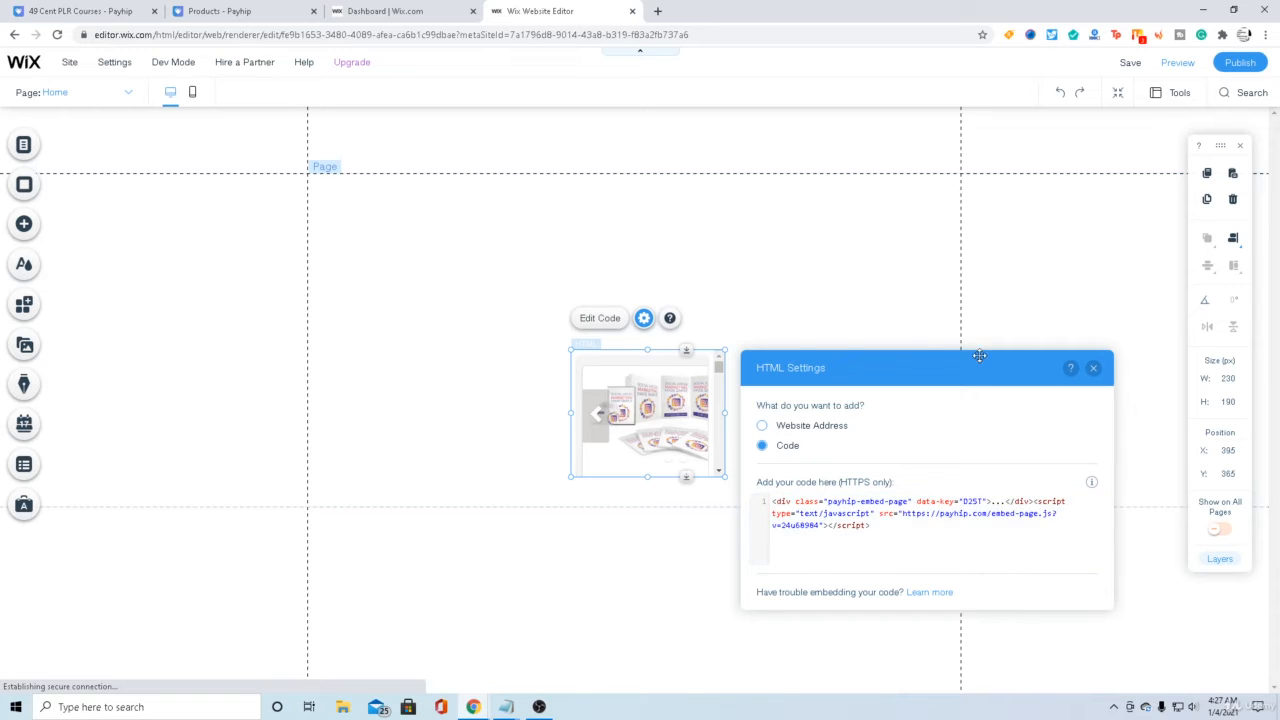
pyautogui.click(1094, 370)
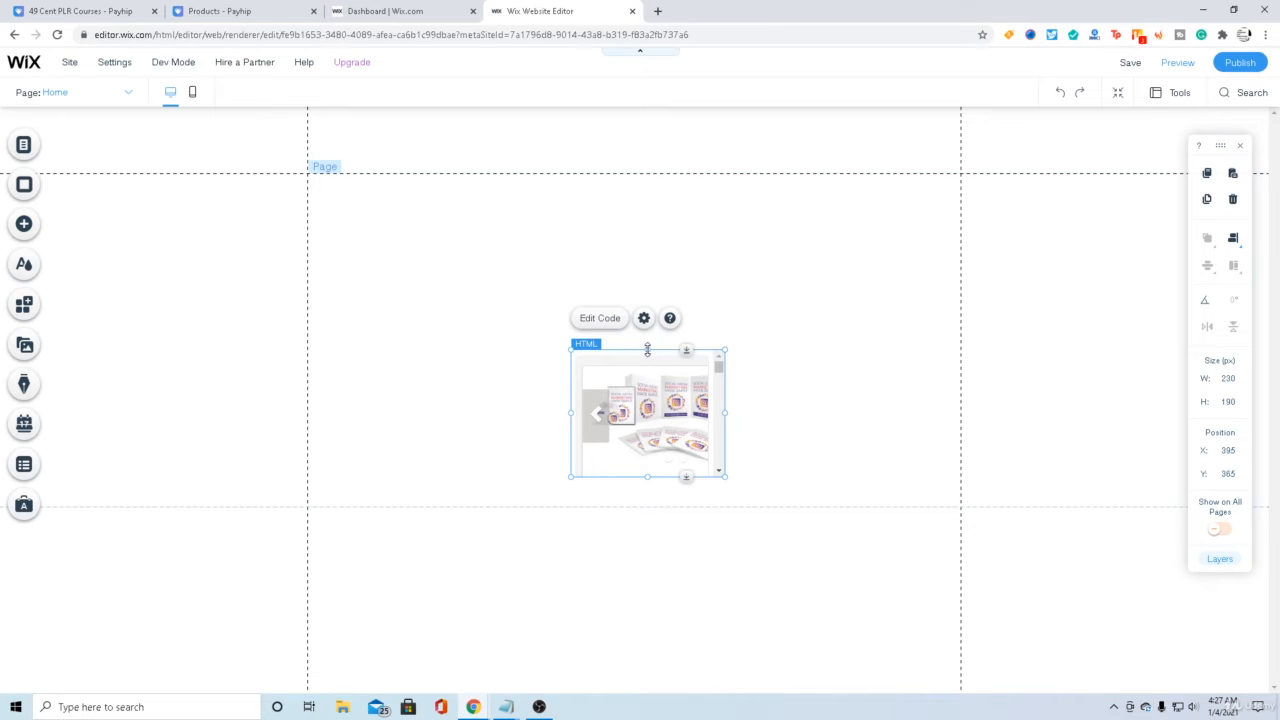
# Enlarge the embedded product page to about 783 px wide and 843 px high.
pyautogui.moveTo(647, 349); pyautogui.dragTo(647, 106)
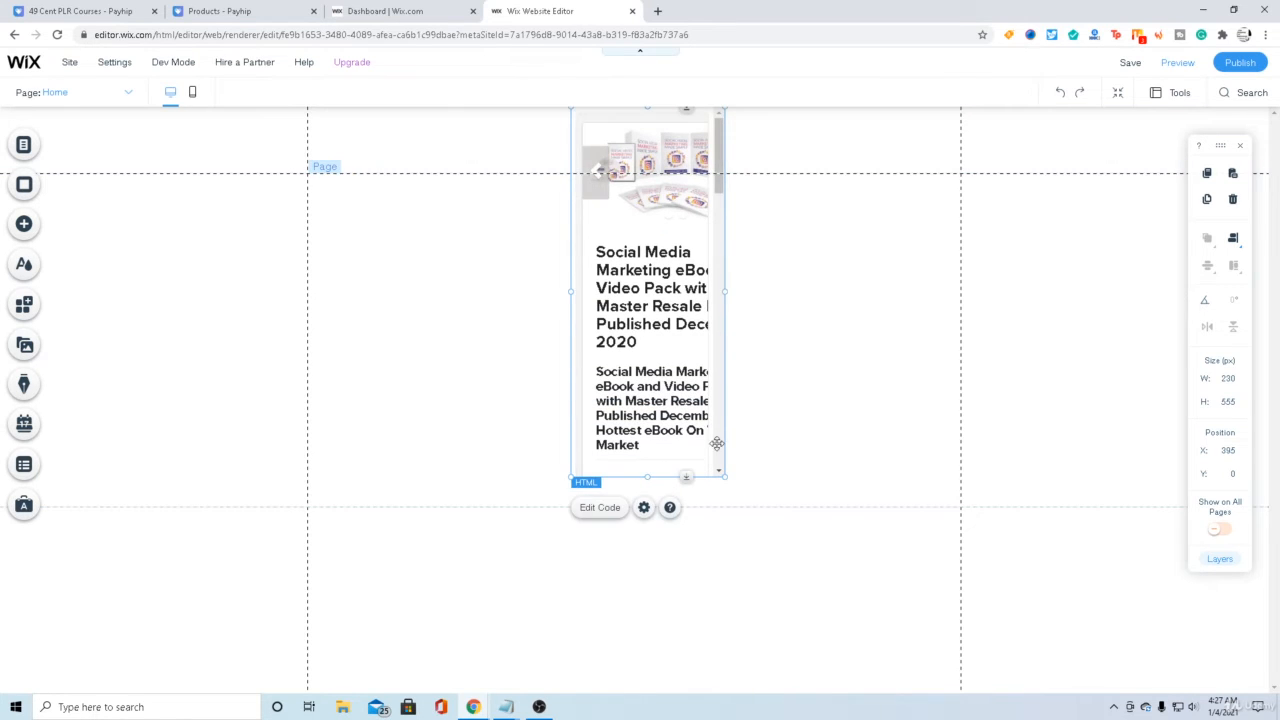
pyautogui.moveTo(723, 293); pyautogui.dragTo(955, 317)
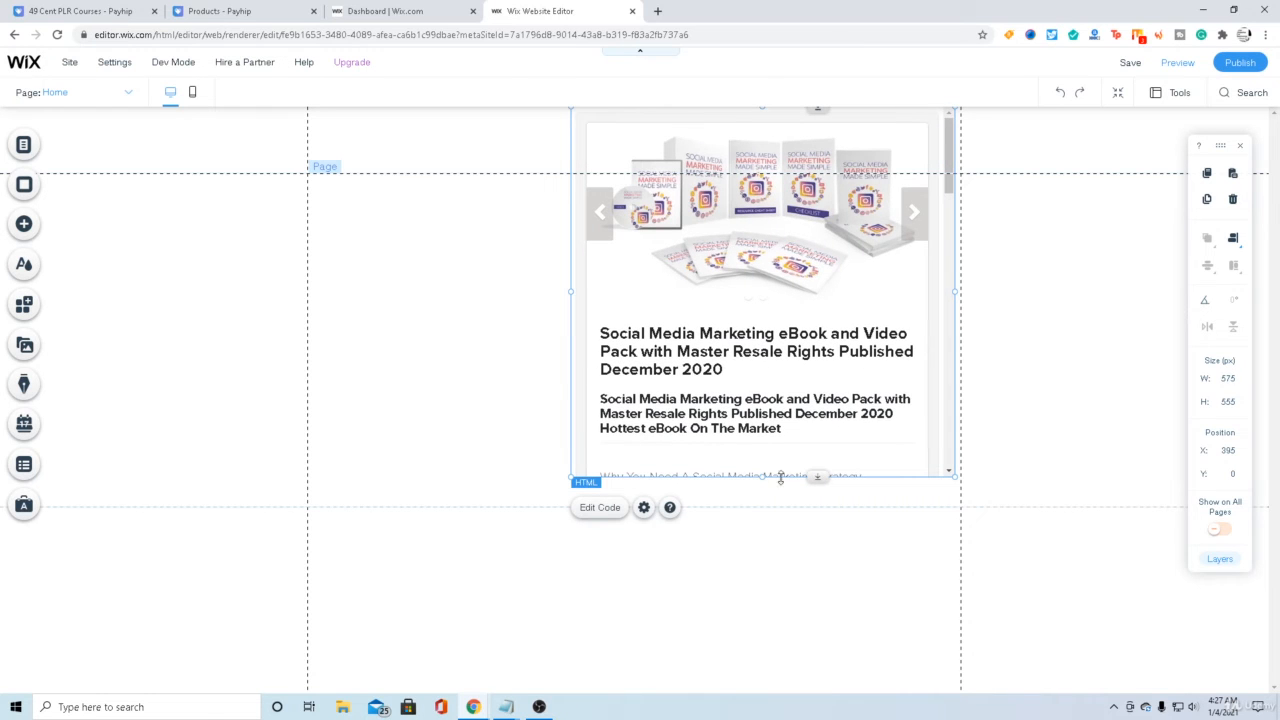
pyautogui.moveTo(762, 476); pyautogui.dragTo(766, 668)
pyautogui.moveTo(569, 386); pyautogui.dragTo(421, 400)
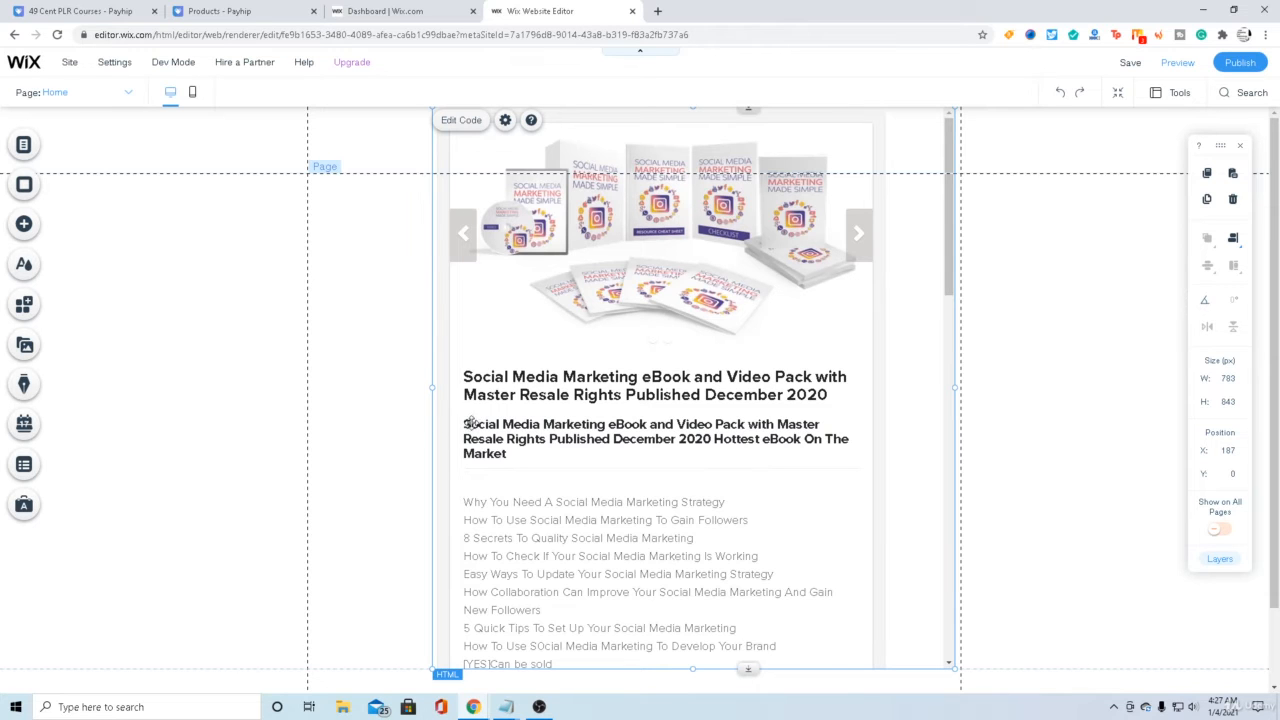
# Narrow the embedded product page to about 683 px and reposition it near the page centre at about X 148, Y 105.
pyautogui.scroll(-1, 421, 429)
pyautogui.scroll(1, 421, 441)
pyautogui.moveTo(548, 336); pyautogui.dragTo(496, 400)
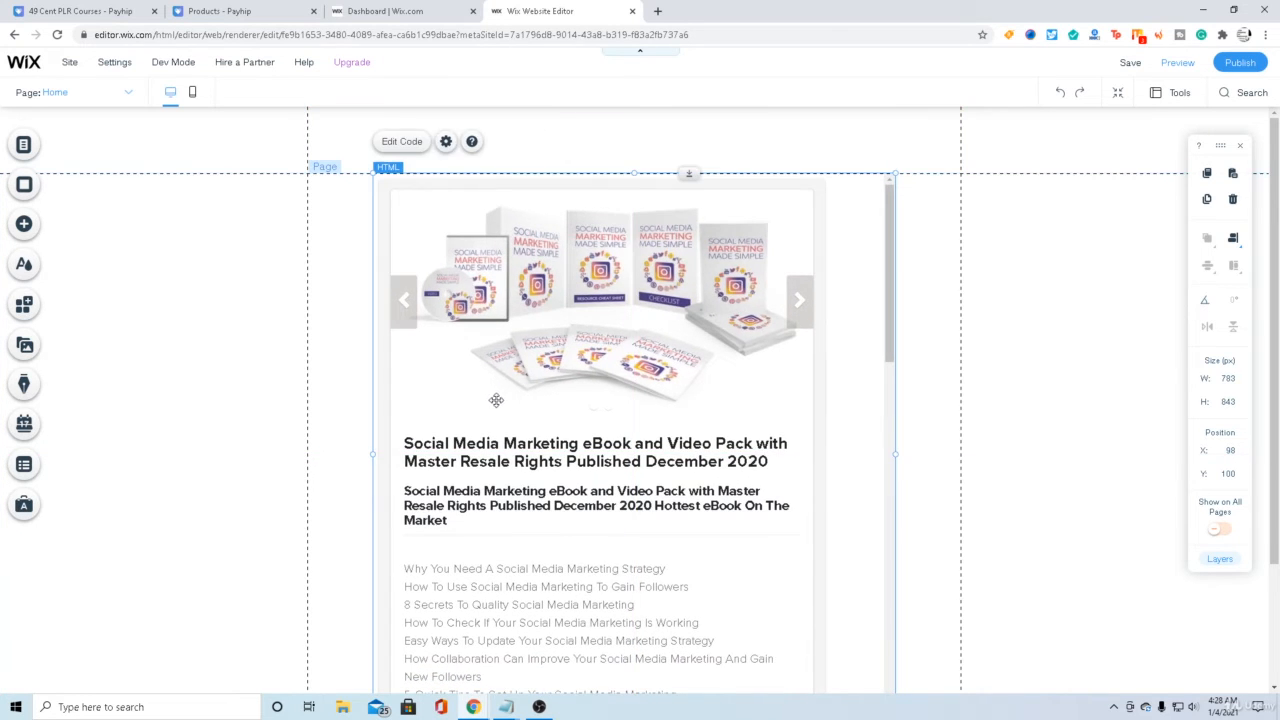
pyautogui.scroll(-2, 570, 376)
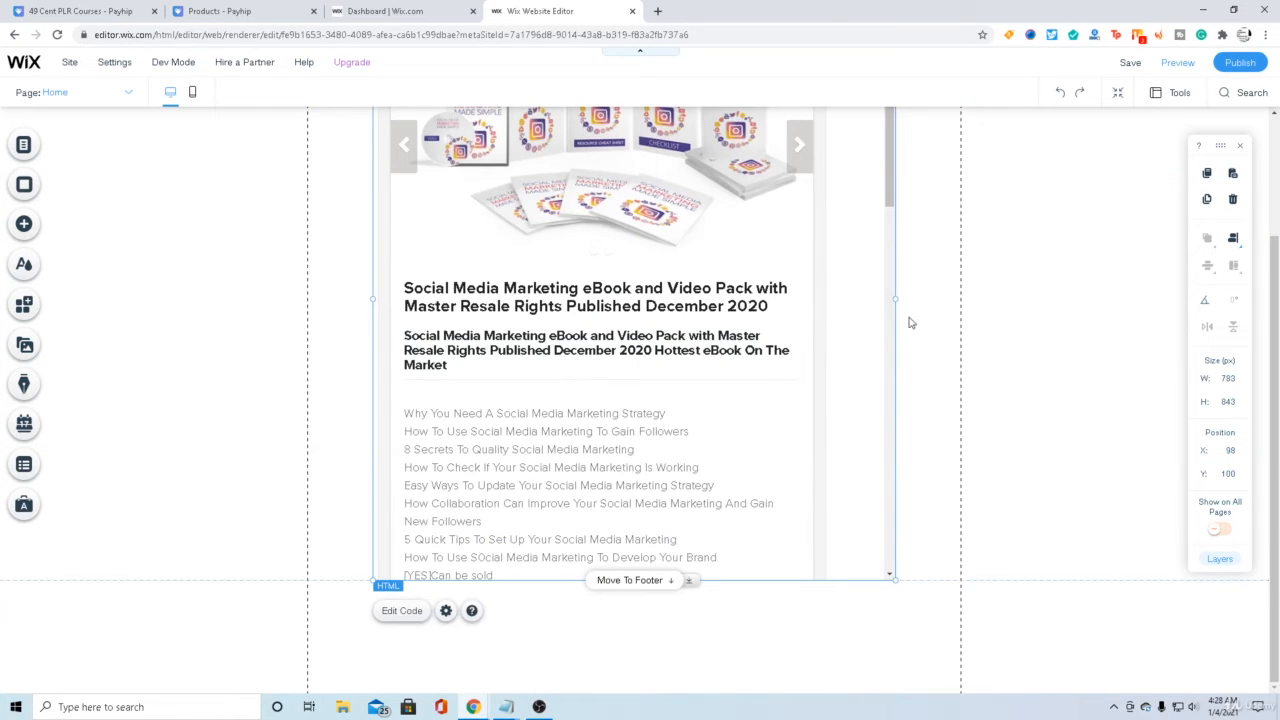
pyautogui.moveTo(894, 301); pyautogui.dragTo(827, 309)
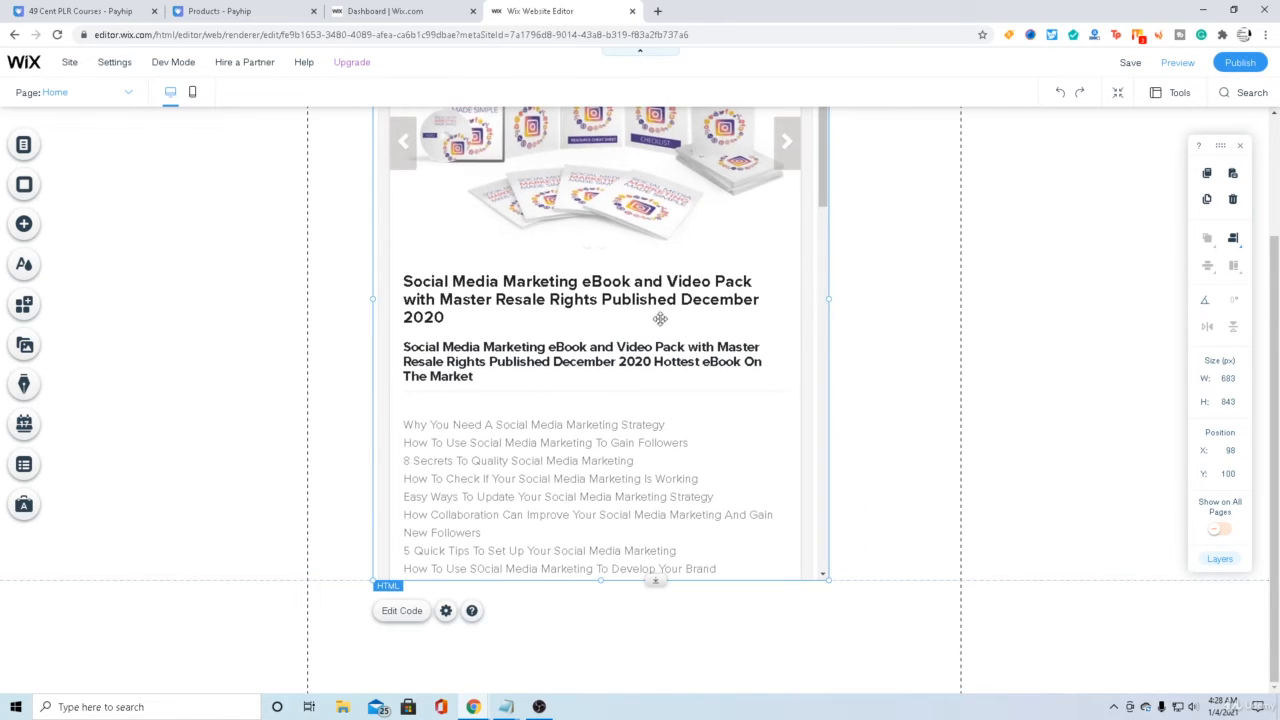
pyautogui.moveTo(611, 283); pyautogui.dragTo(647, 285)
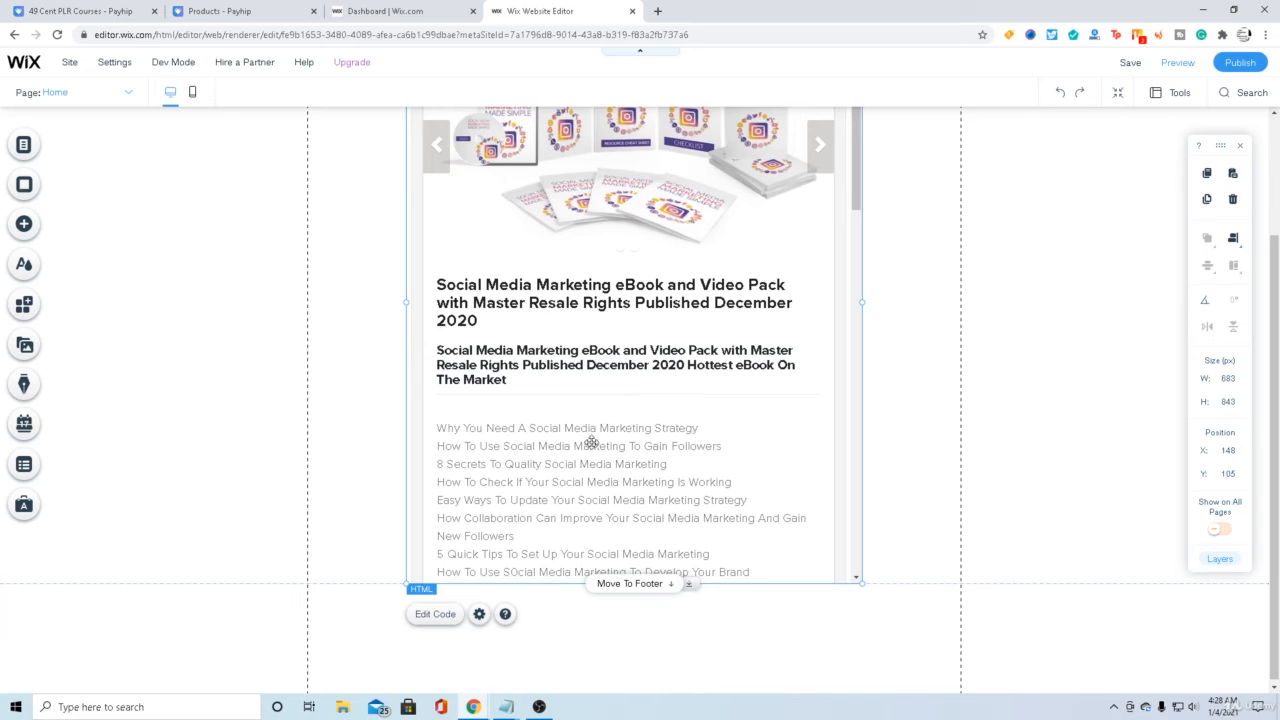
pyautogui.scroll(2, 592, 442)
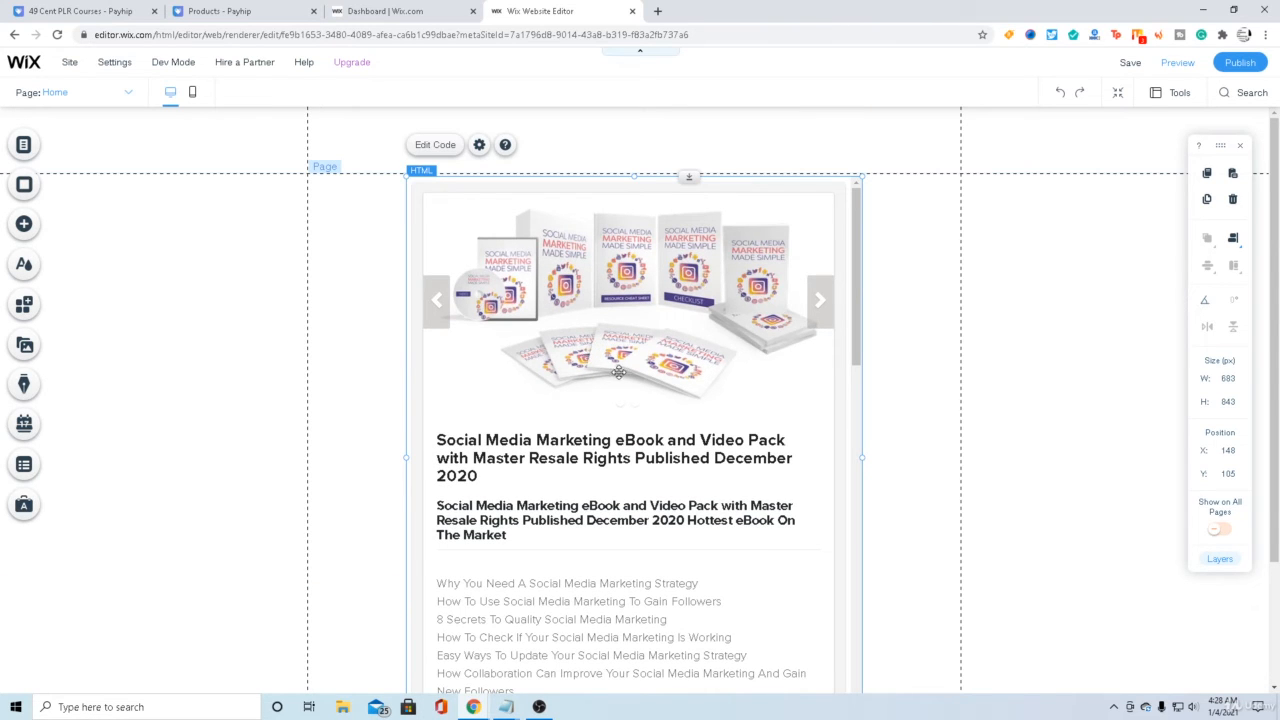
pyautogui.scroll(-2, 612, 368)
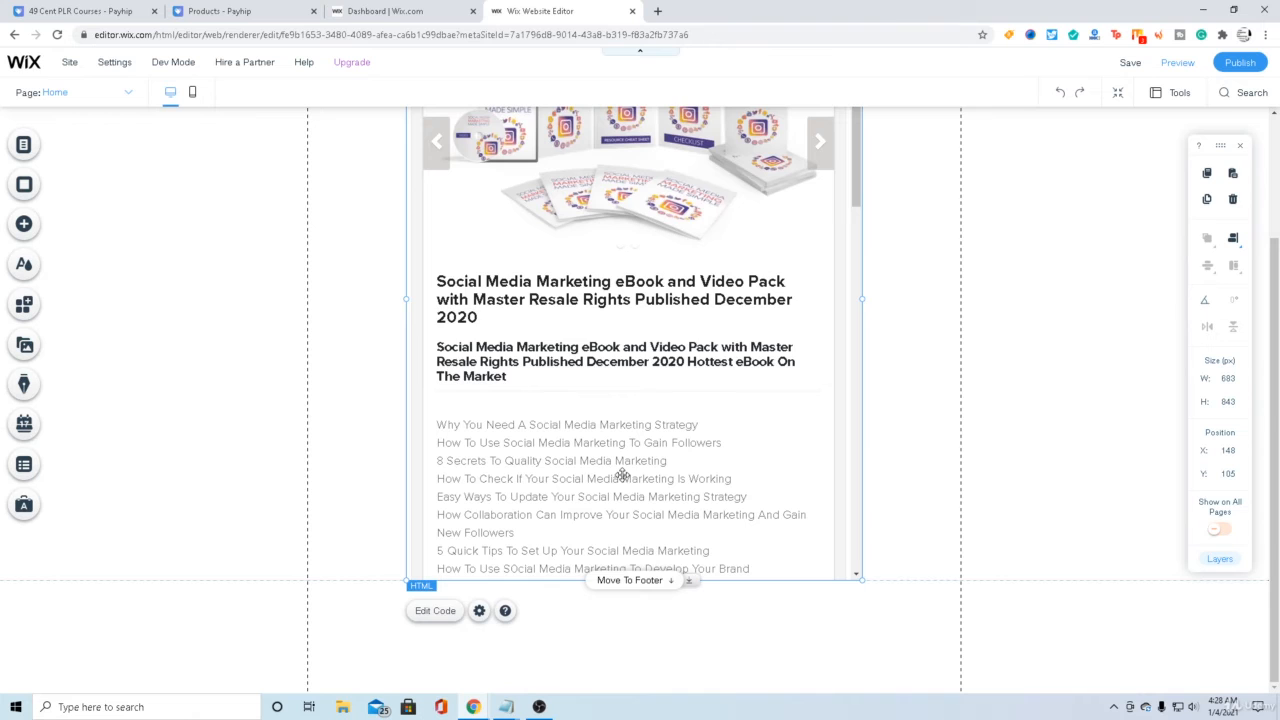
pyautogui.scroll(2, 615, 470)
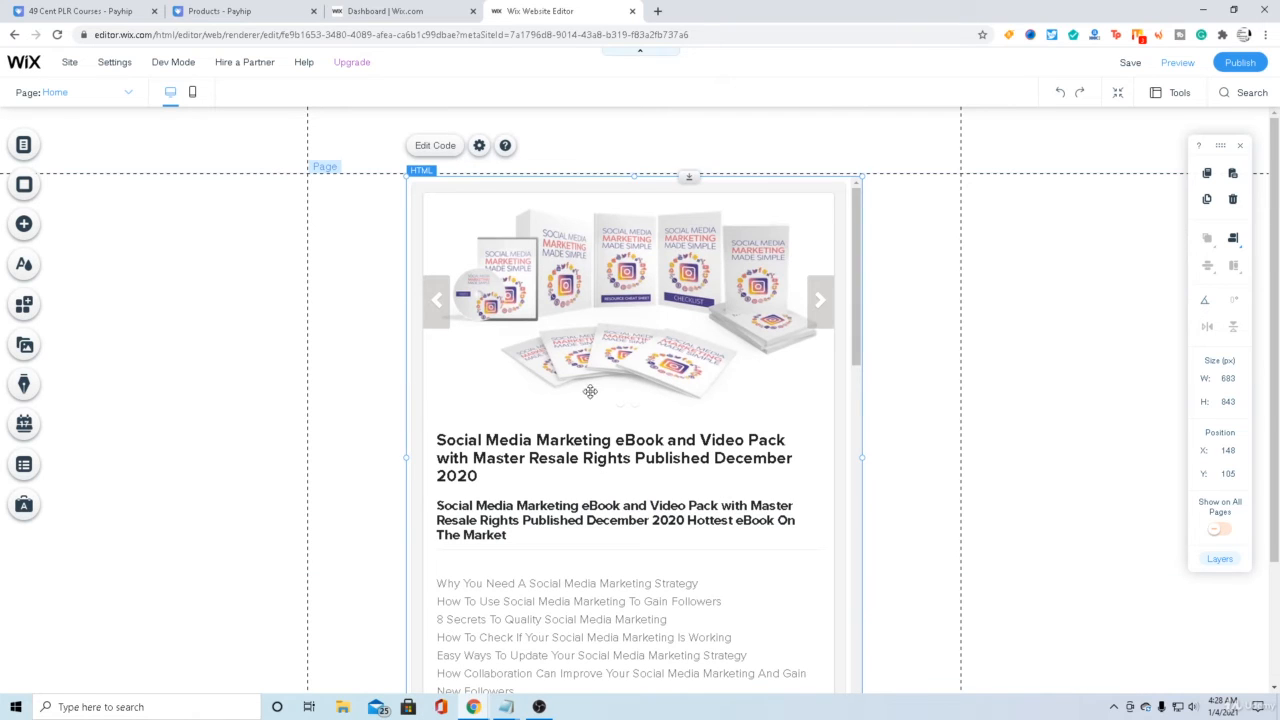